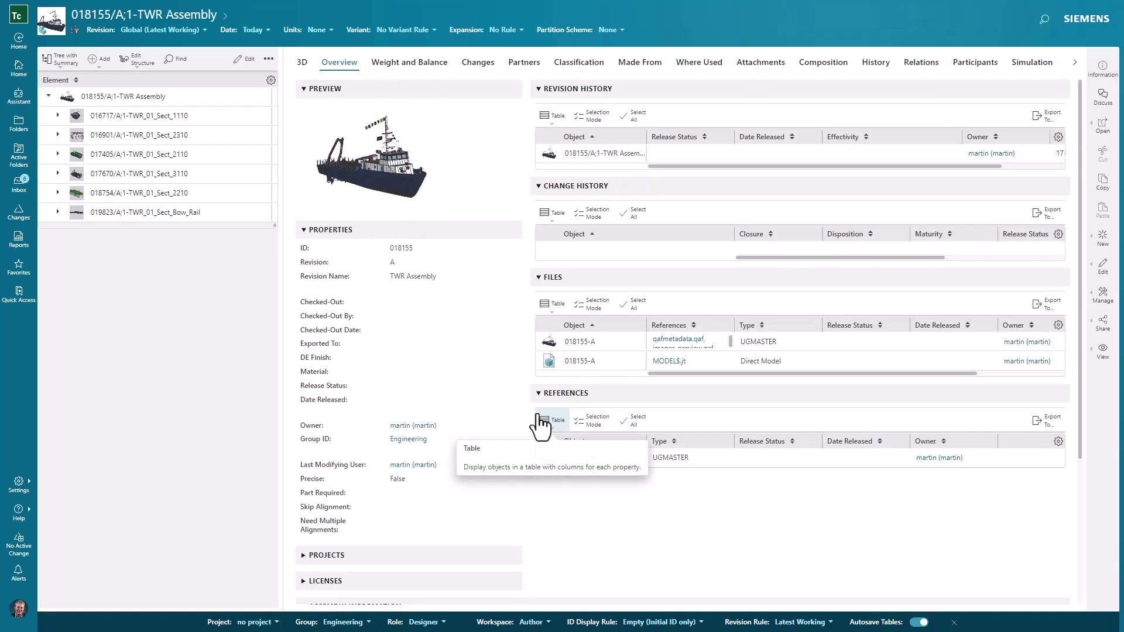
Step: Expand TWR_01_Sect_1110 and its Steel subassembly in the structure, and check the overview of the BH_0 bulkhead and the Steel element
{"action": "left_click", "coordinate": [58, 115]}
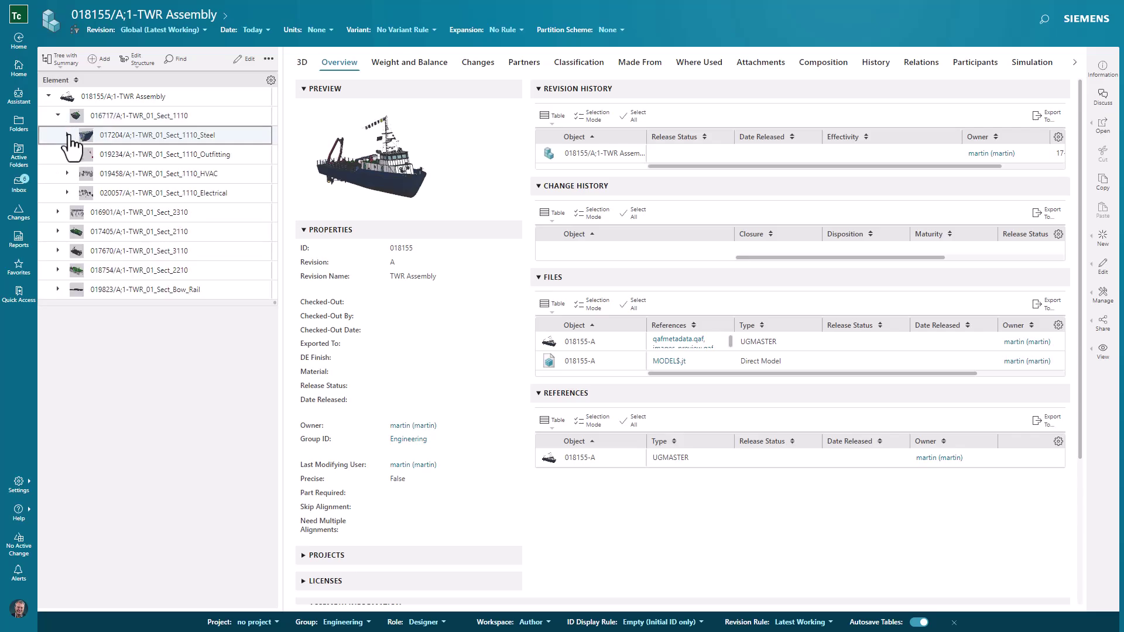
{"action": "left_click", "coordinate": [67, 135]}
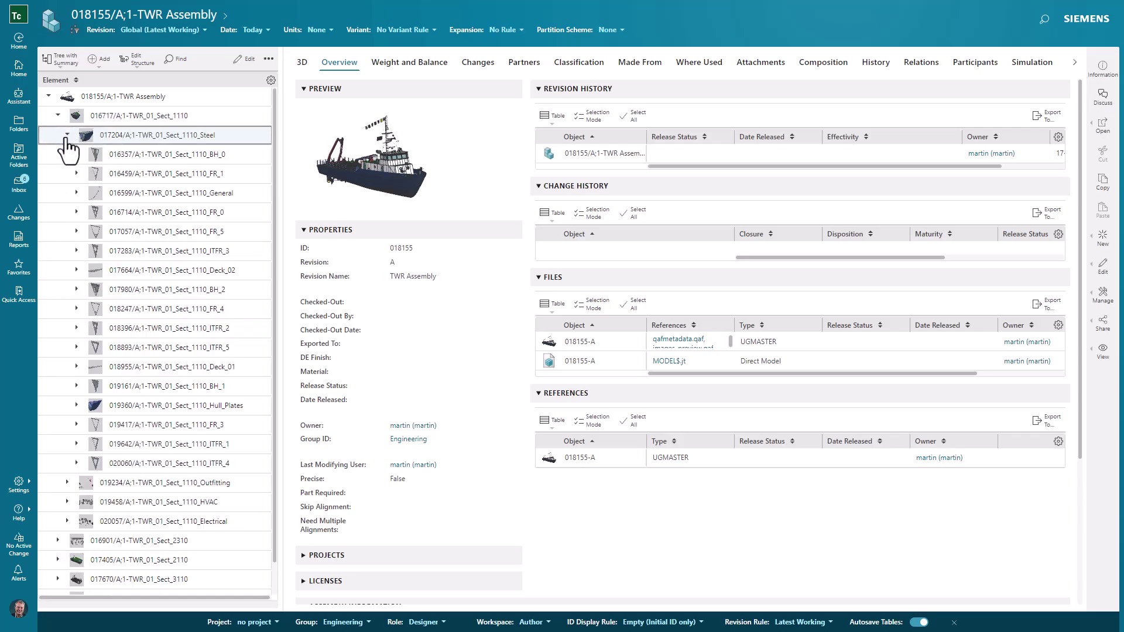
{"action": "left_click", "coordinate": [163, 160]}
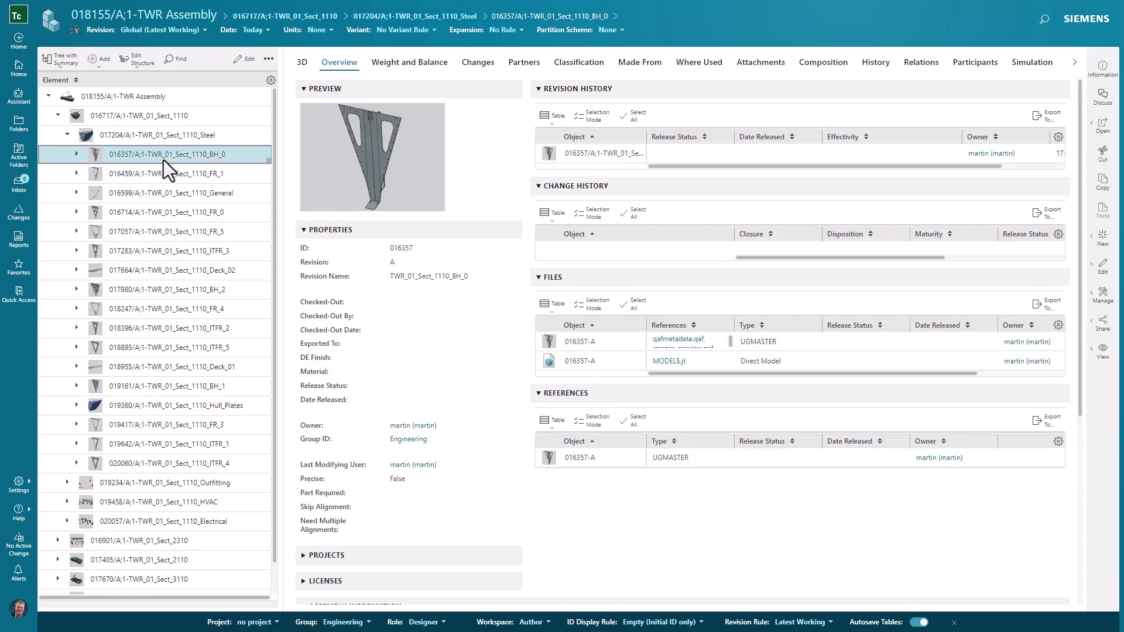
{"action": "left_click", "coordinate": [173, 137]}
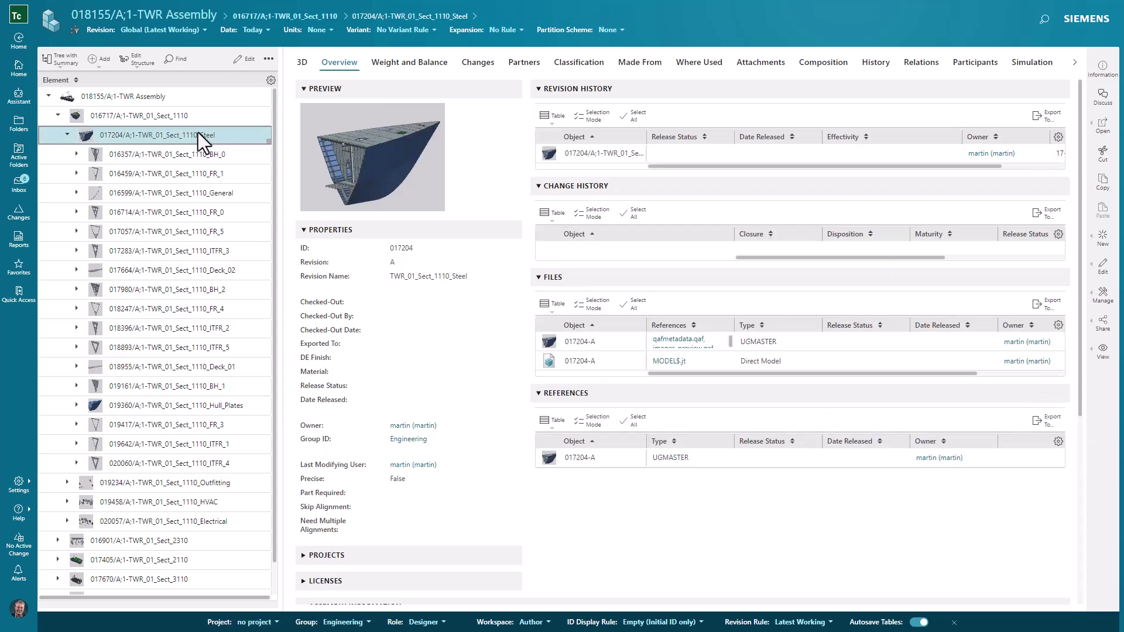
{"action": "left_click", "coordinate": [198, 132]}
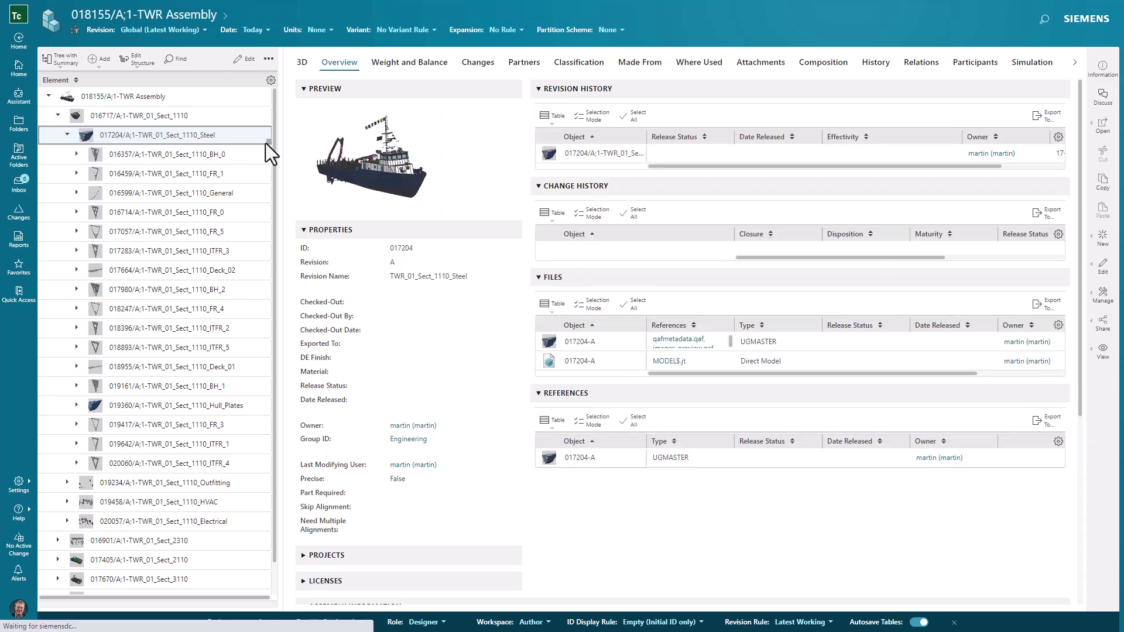
Step: Show the bow section in 3D and inspect its hull from several sides and the gun mounts on its deck
{"action": "left_click", "coordinate": [302, 63]}
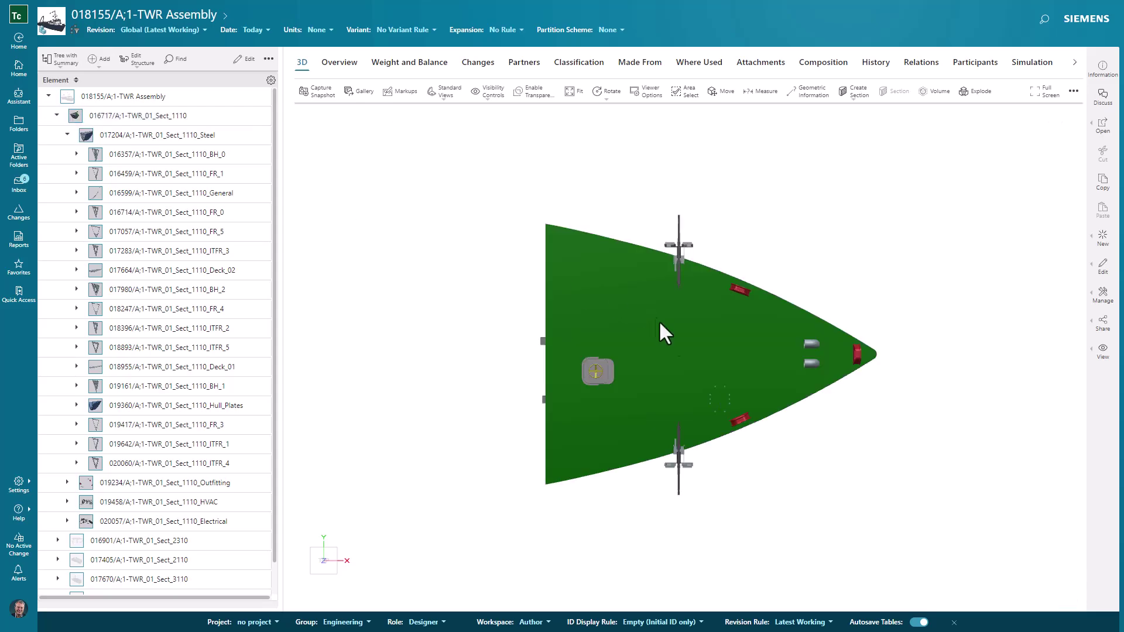
{"action": "left_click_drag", "start_coordinate": [556, 502], "coordinate": [935, 322]}
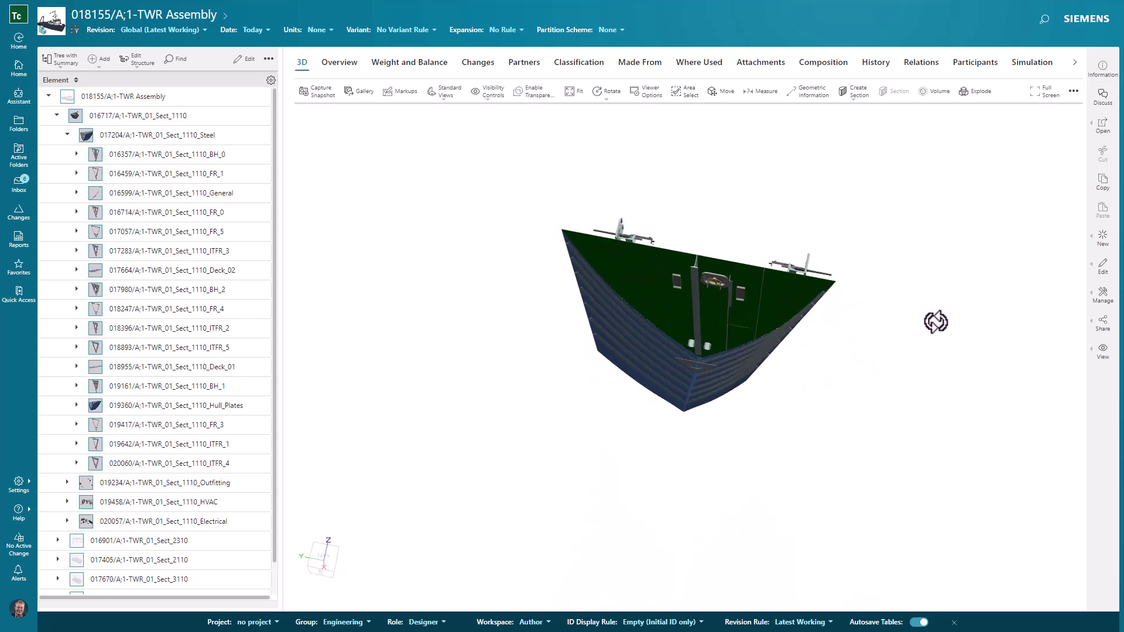
{"action": "left_click_drag", "start_coordinate": [794, 295], "coordinate": [590, 375]}
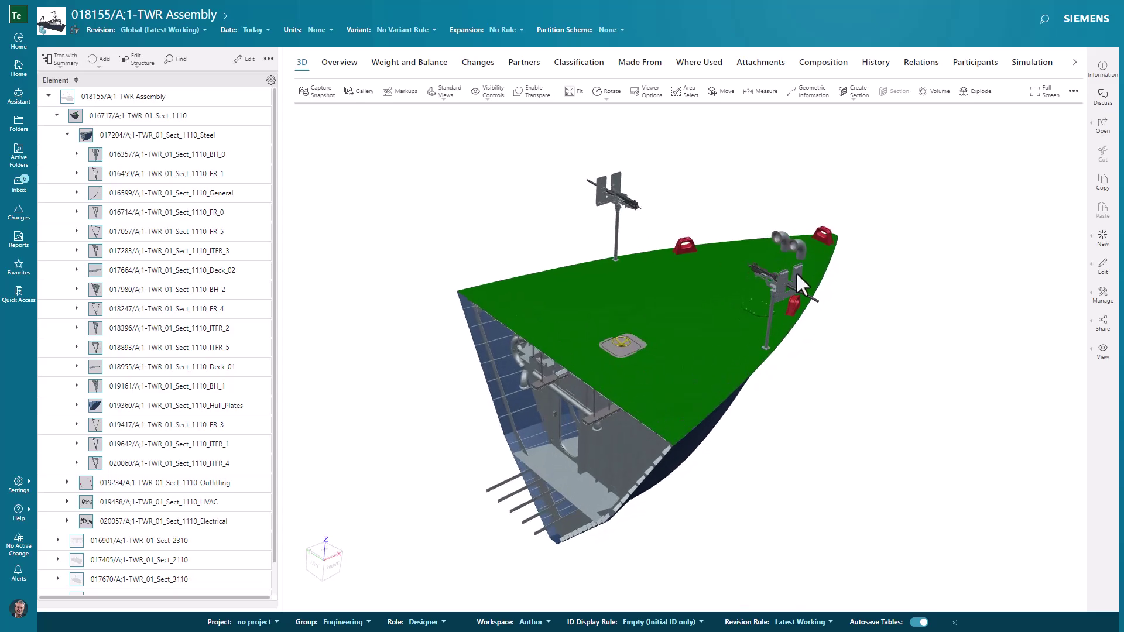
{"action": "scroll", "coordinate": [795, 272], "scroll_direction": "up", "scroll_amount": 5}
{"action": "scroll", "coordinate": [643, 352], "scroll_direction": "up", "scroll_amount": 3}
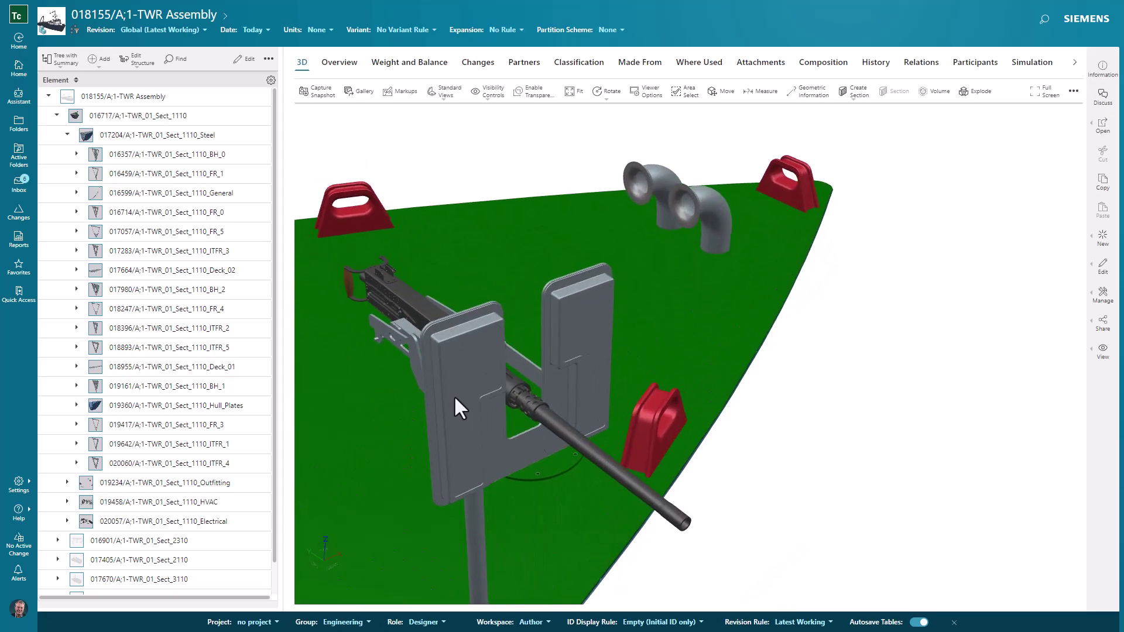
{"action": "left_click_drag", "start_coordinate": [454, 395], "coordinate": [504, 385]}
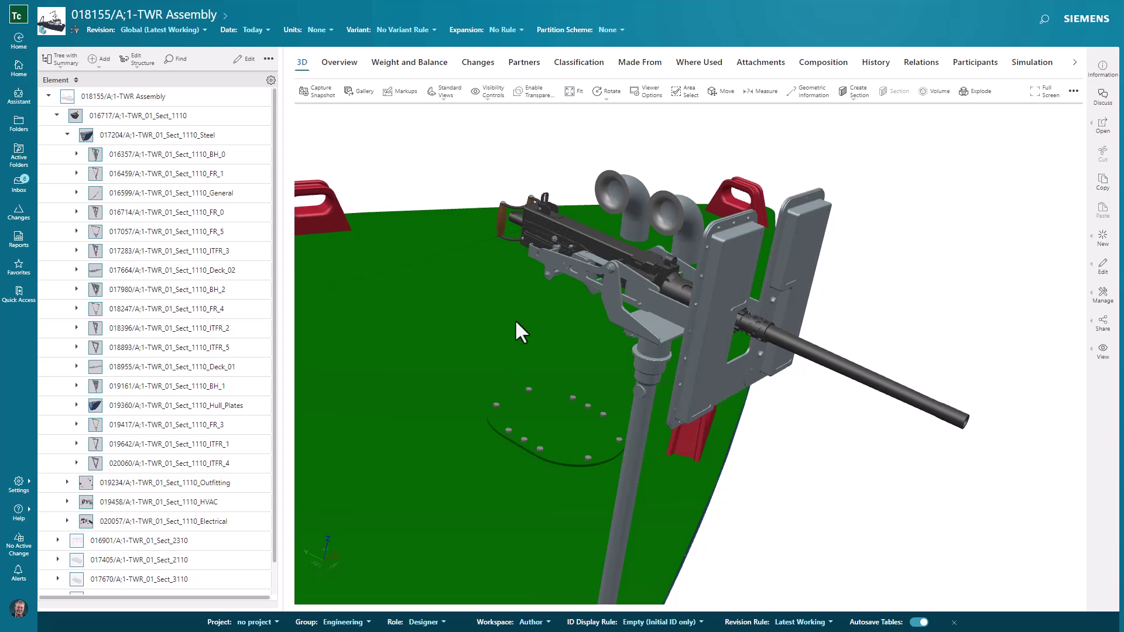
Step: Select bulkhead TWR_01_Sect_1110_BH_2 from one of its plates in the 3D model and hide the whole bulkhead
{"action": "left_click", "coordinate": [569, 94]}
{"action": "left_click_drag", "start_coordinate": [582, 502], "coordinate": [650, 446]}
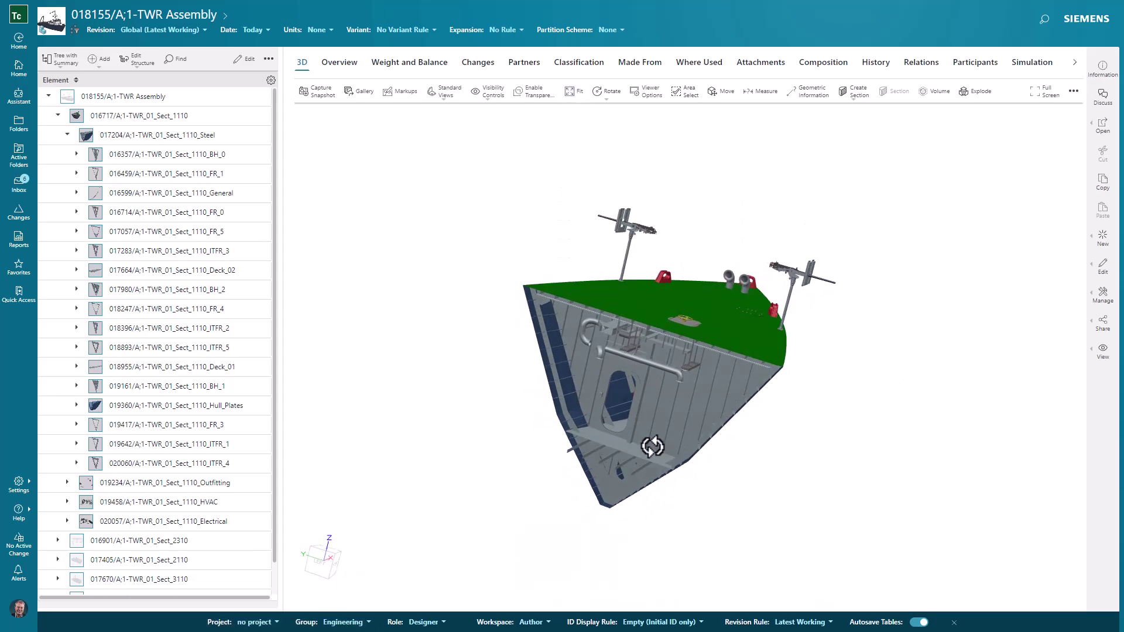
{"action": "left_click", "coordinate": [652, 395]}
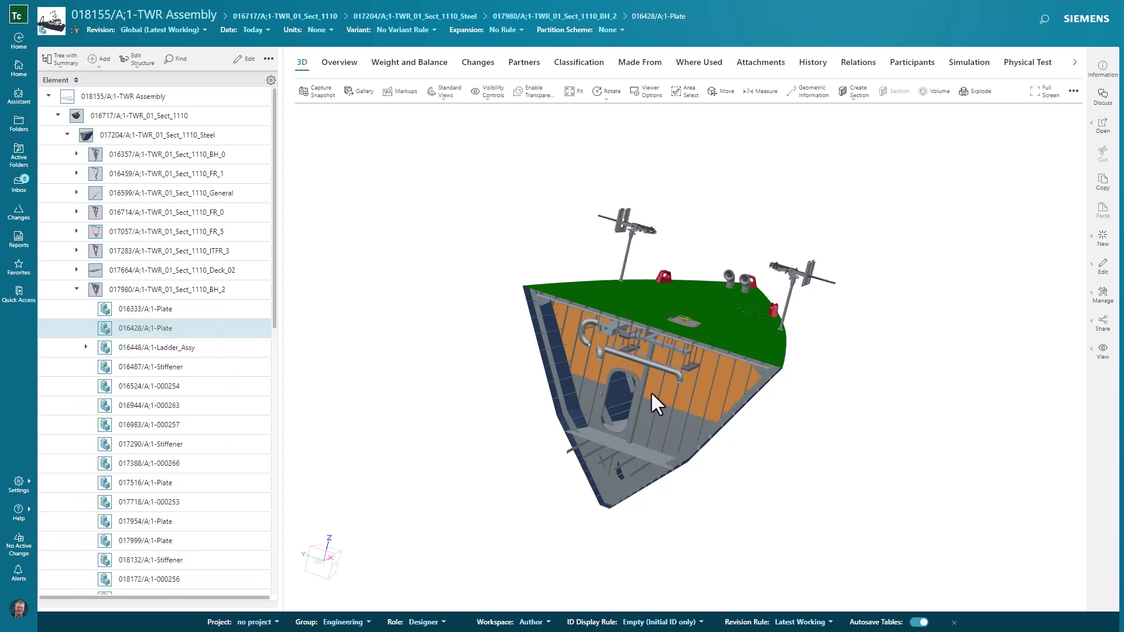
{"action": "left_click", "coordinate": [95, 291]}
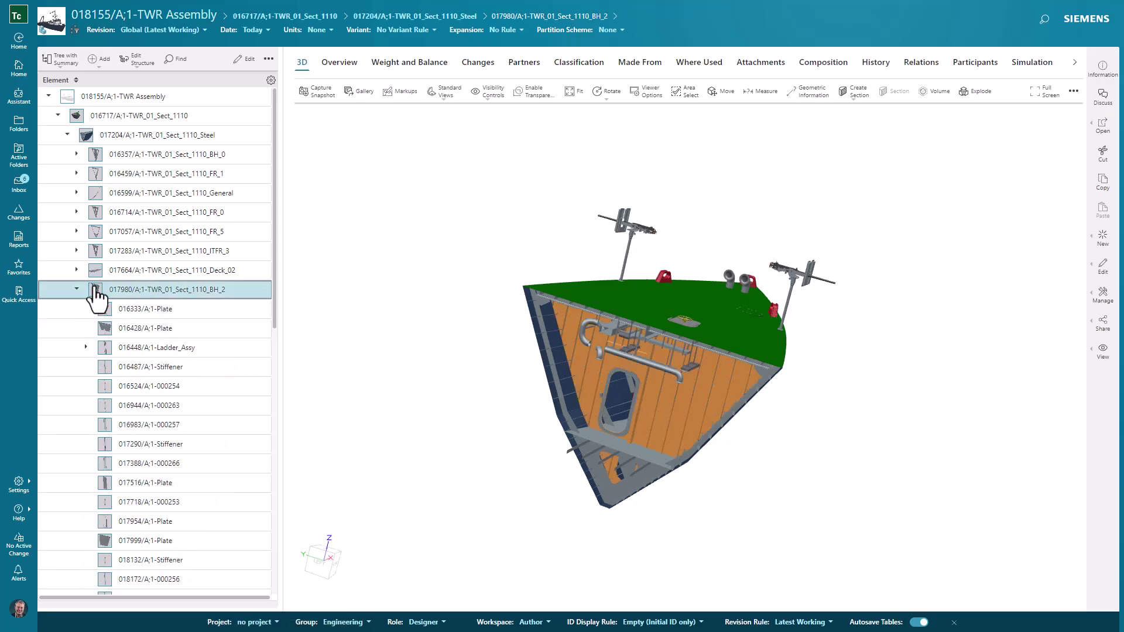
{"action": "left_click", "coordinate": [95, 289]}
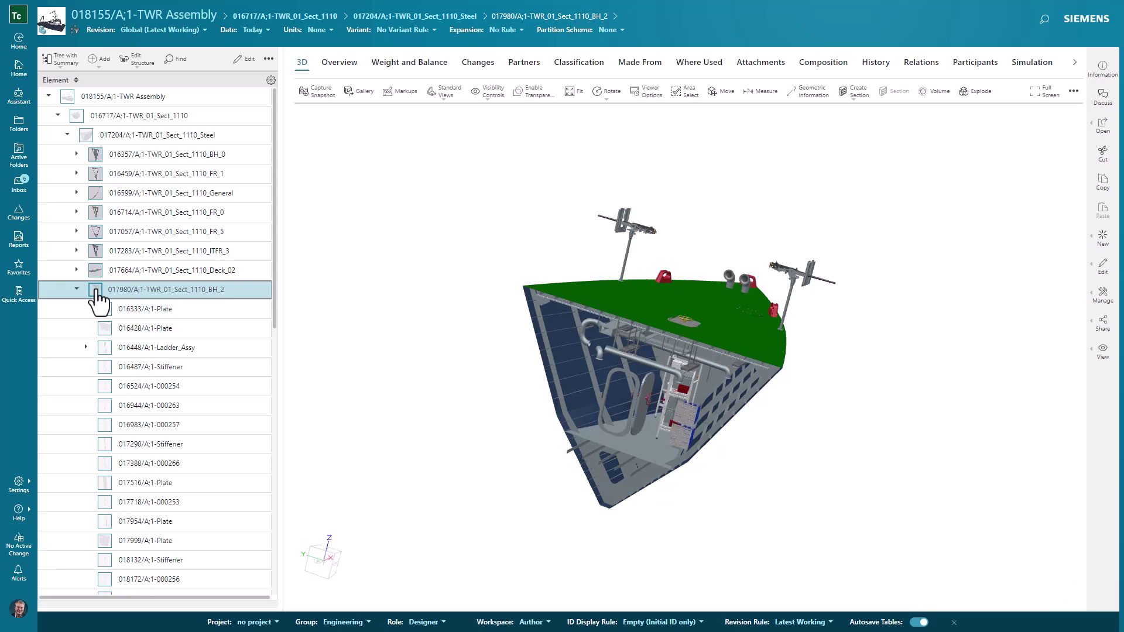
{"action": "left_click", "coordinate": [215, 299]}
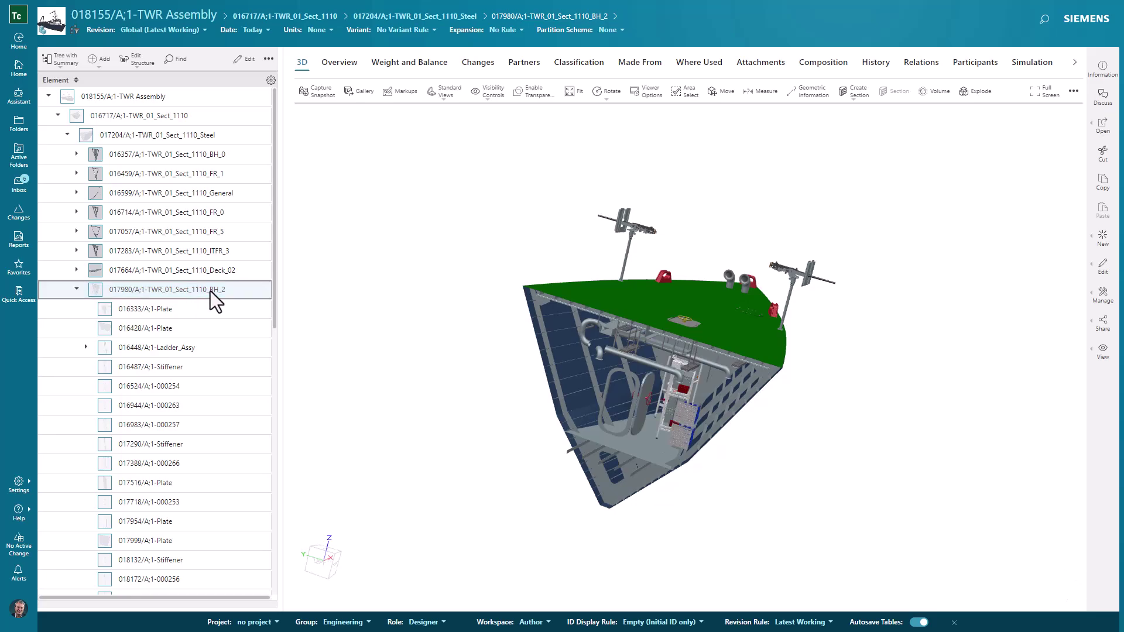
Step: Display the complete TWR Assembly in 3D and fit the whole ship in the view
{"action": "left_click", "coordinate": [68, 96]}
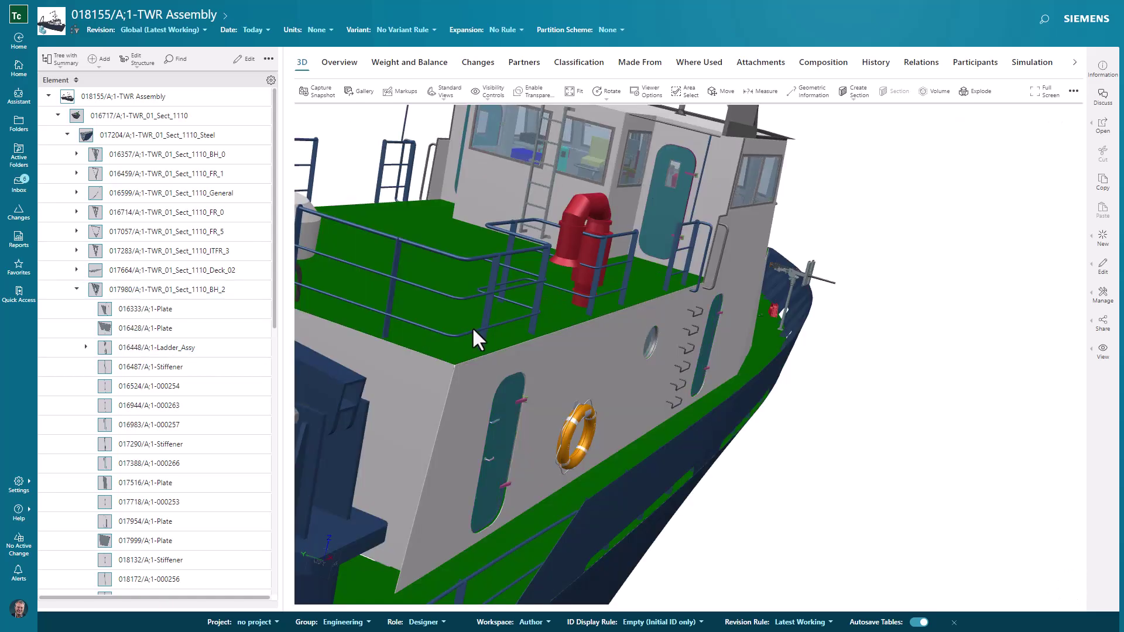
{"action": "scroll", "coordinate": [454, 387], "scroll_direction": "down", "scroll_amount": 4}
{"action": "left_click_drag", "start_coordinate": [421, 436], "coordinate": [567, 417]}
{"action": "middle_click_drag", "start_coordinate": [567, 417], "coordinate": [456, 417]}
{"action": "left_click", "coordinate": [577, 93]}
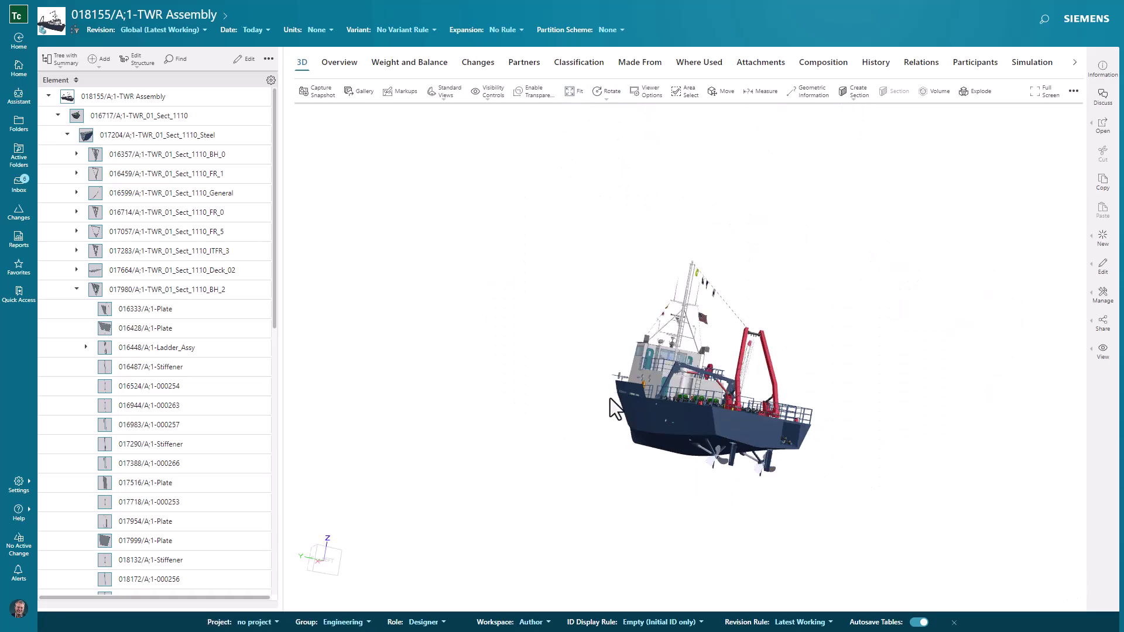
Step: Show the 3D model in full screen and view the ship in the Top, Right and +Isometric standard views
{"action": "left_click", "coordinate": [1045, 92]}
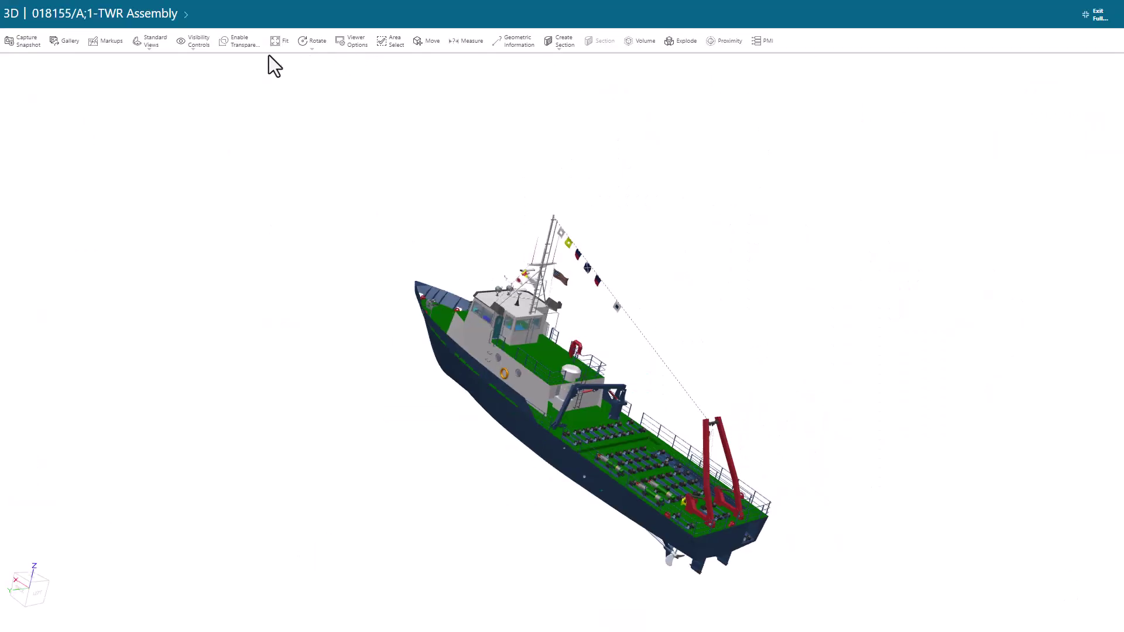
{"action": "left_click", "coordinate": [150, 42]}
{"action": "left_click", "coordinate": [158, 66]}
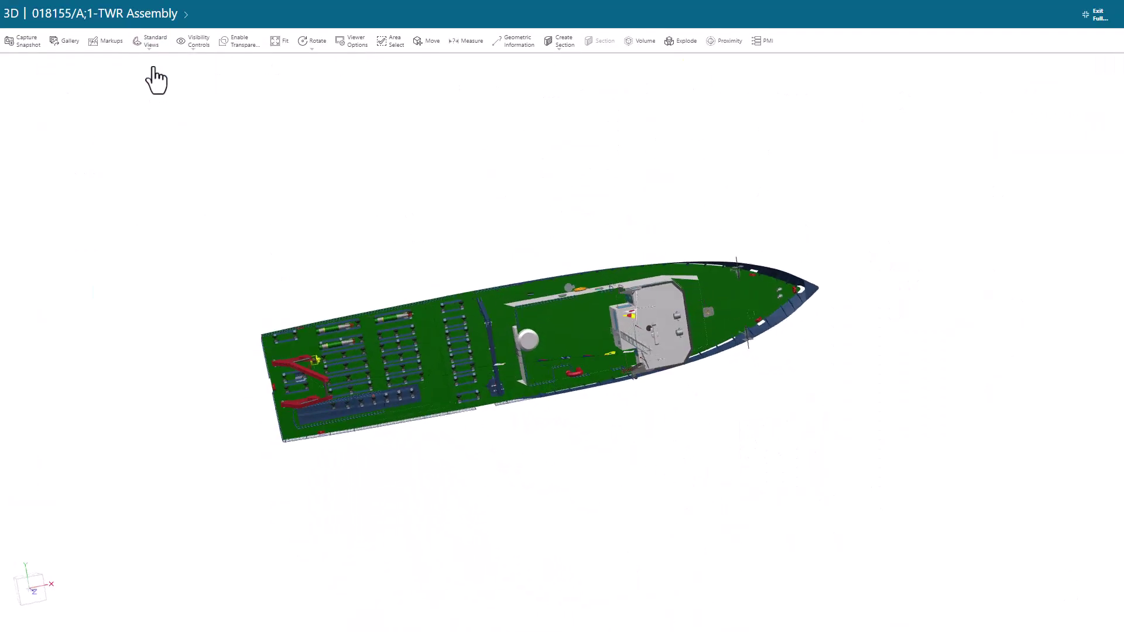
{"action": "left_click", "coordinate": [150, 43]}
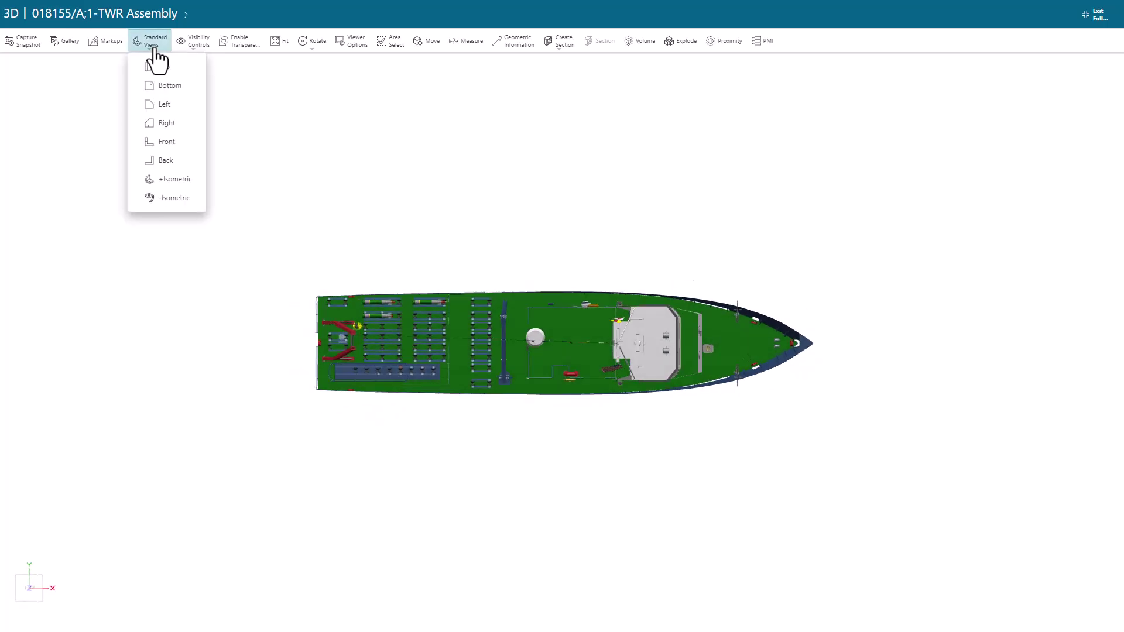
{"action": "left_click", "coordinate": [166, 130]}
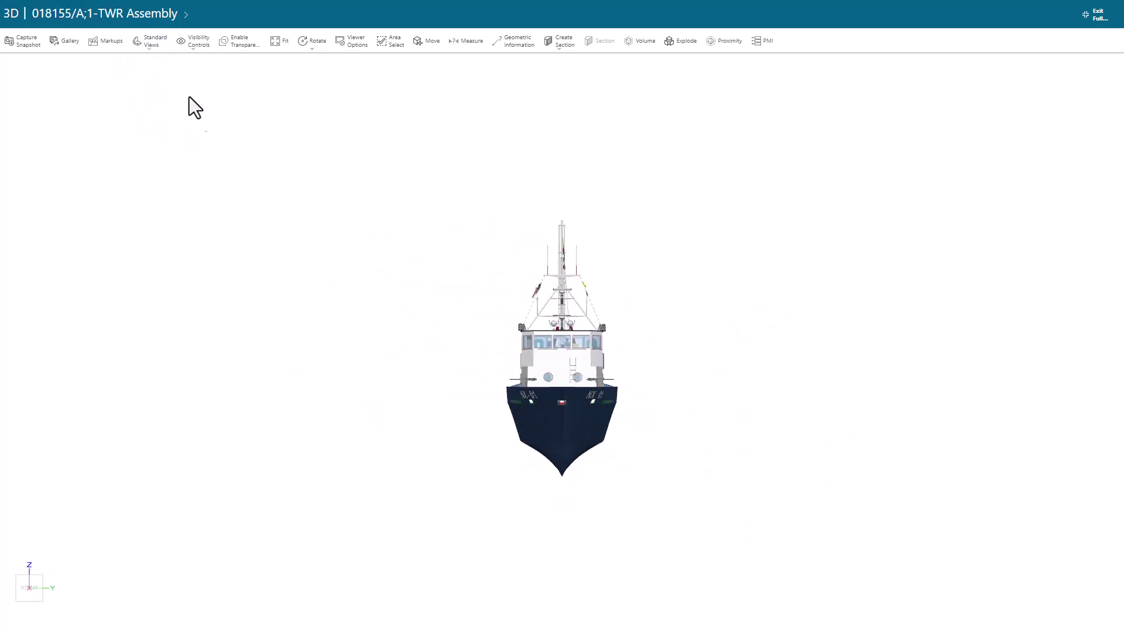
{"action": "left_click", "coordinate": [150, 42]}
{"action": "left_click", "coordinate": [175, 181]}
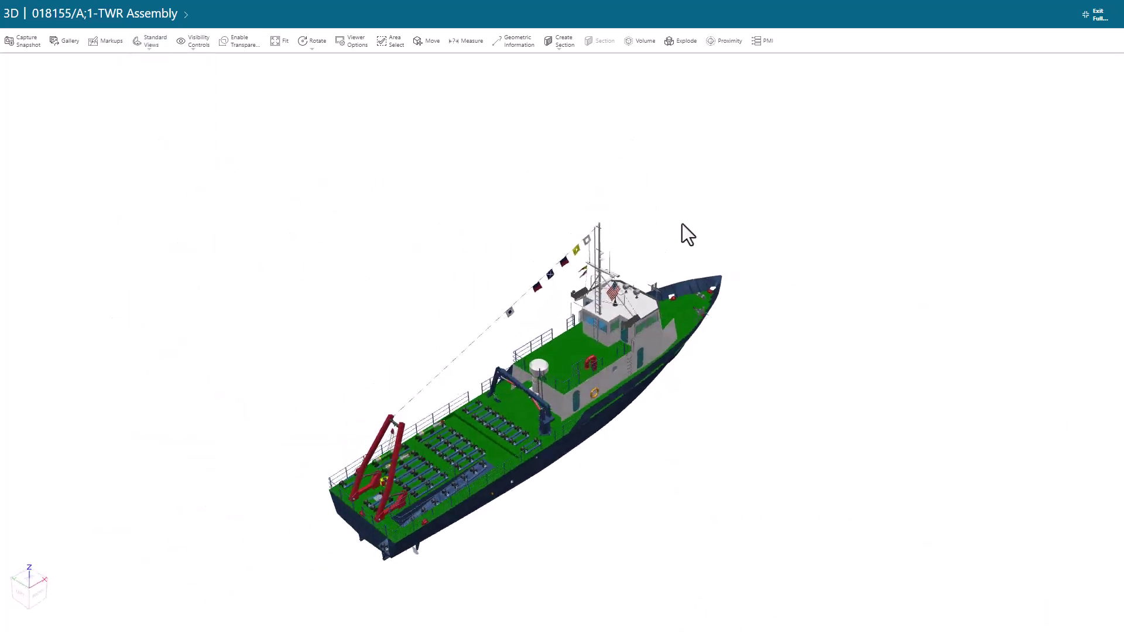
Step: Move the bow rail plate up off the hull and forward by about 4.04 with the manipulator
{"action": "right_click_drag", "start_coordinate": [723, 234], "coordinate": [749, 328]}
{"action": "middle_click_drag", "start_coordinate": [723, 313], "coordinate": [376, 421]}
{"action": "scroll", "coordinate": [562, 342], "scroll_direction": "up", "scroll_amount": 3}
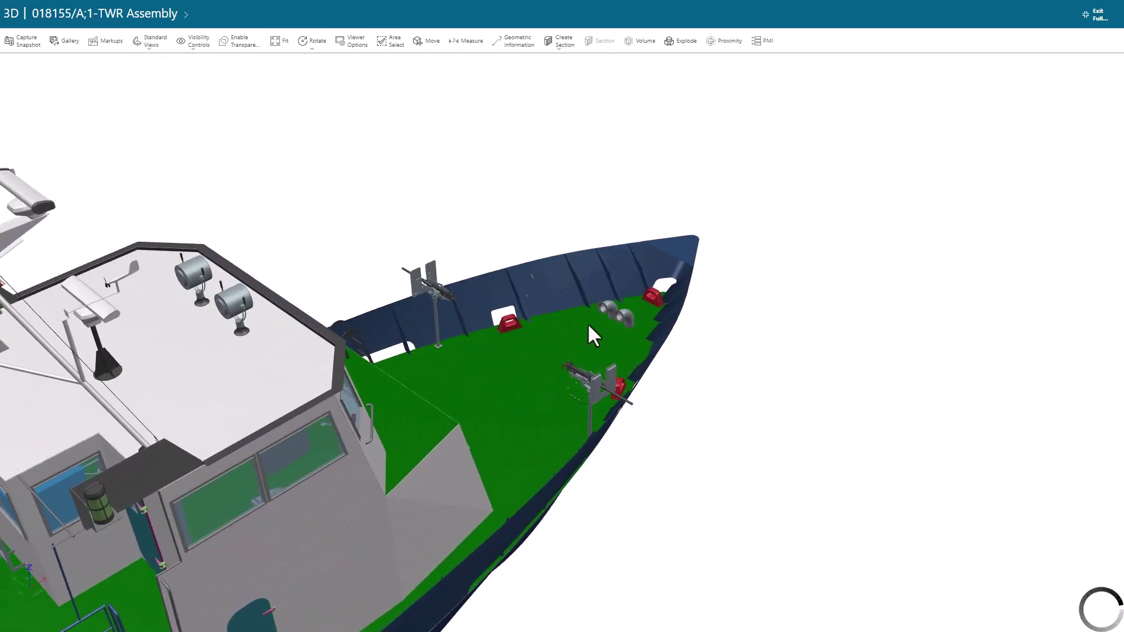
{"action": "left_click", "coordinate": [662, 241]}
{"action": "left_click_drag", "start_coordinate": [714, 391], "coordinate": [669, 373]}
{"action": "middle_click_drag", "start_coordinate": [669, 373], "coordinate": [538, 250]}
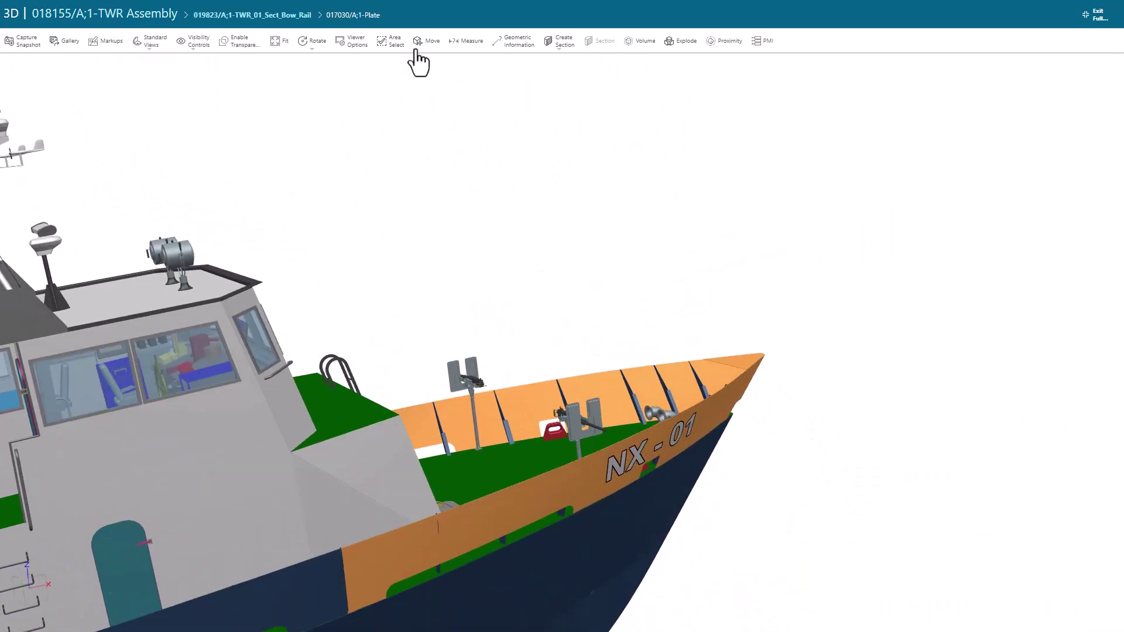
{"action": "left_click", "coordinate": [425, 42]}
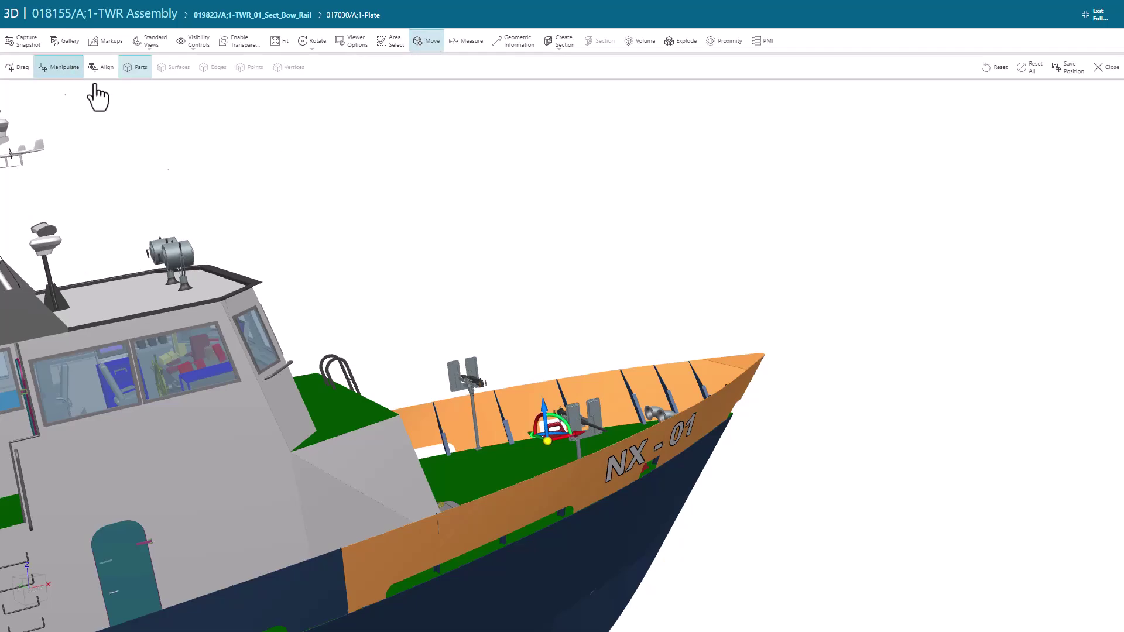
{"action": "left_click_drag", "start_coordinate": [545, 407], "coordinate": [516, 225]}
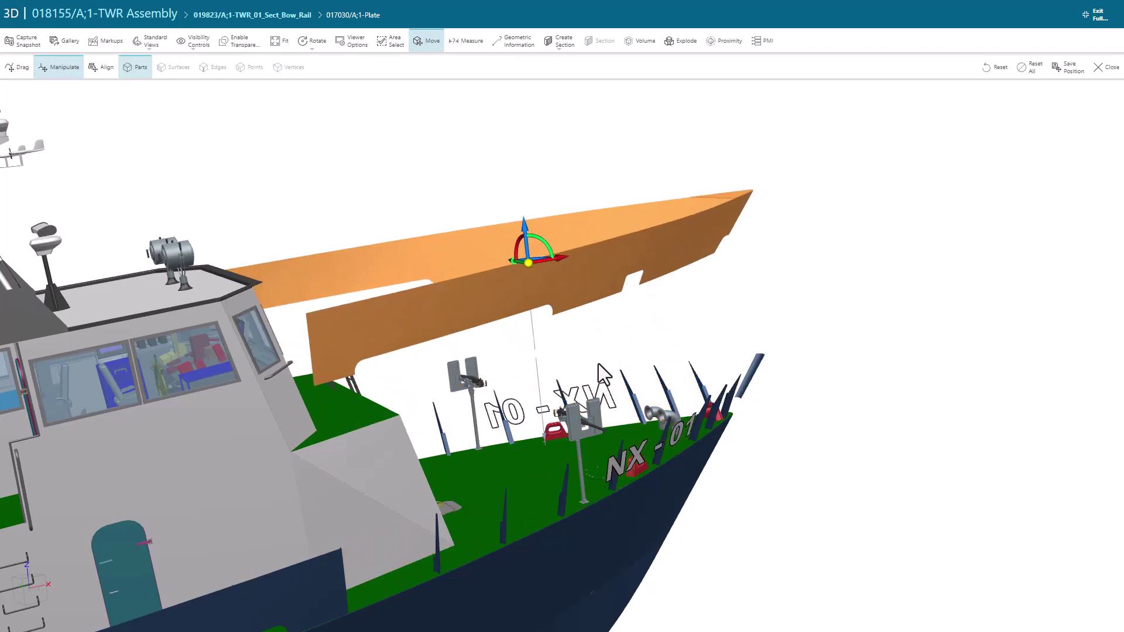
{"action": "left_click_drag", "start_coordinate": [598, 364], "coordinate": [580, 315]}
{"action": "left_click_drag", "start_coordinate": [553, 203], "coordinate": [842, 240]}
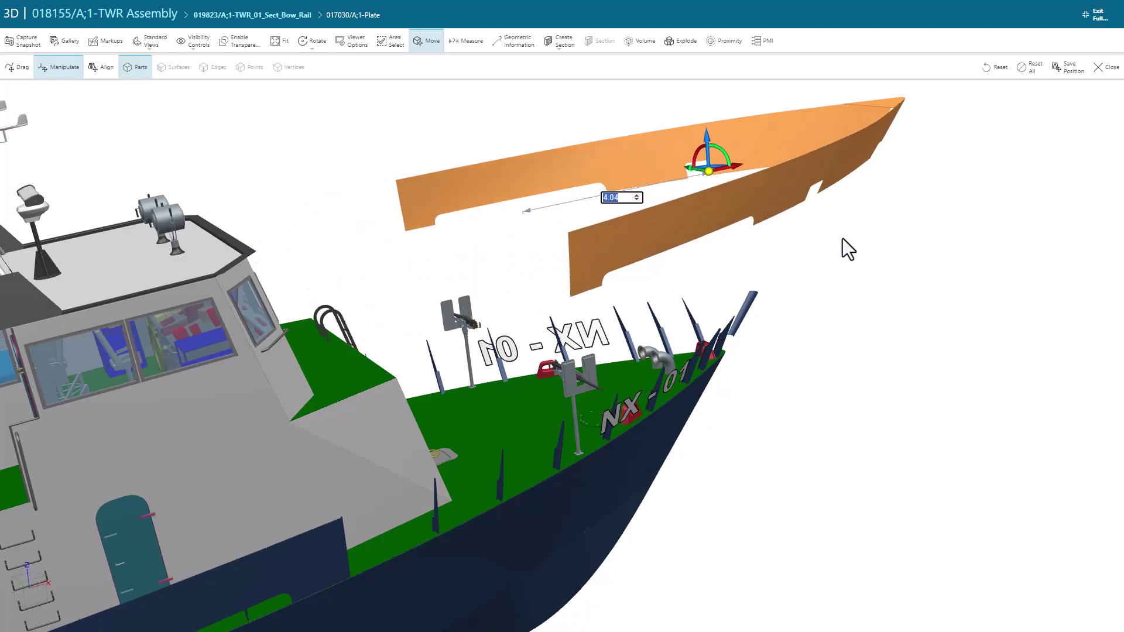
{"action": "left_click_drag", "start_coordinate": [712, 508], "coordinate": [632, 472]}
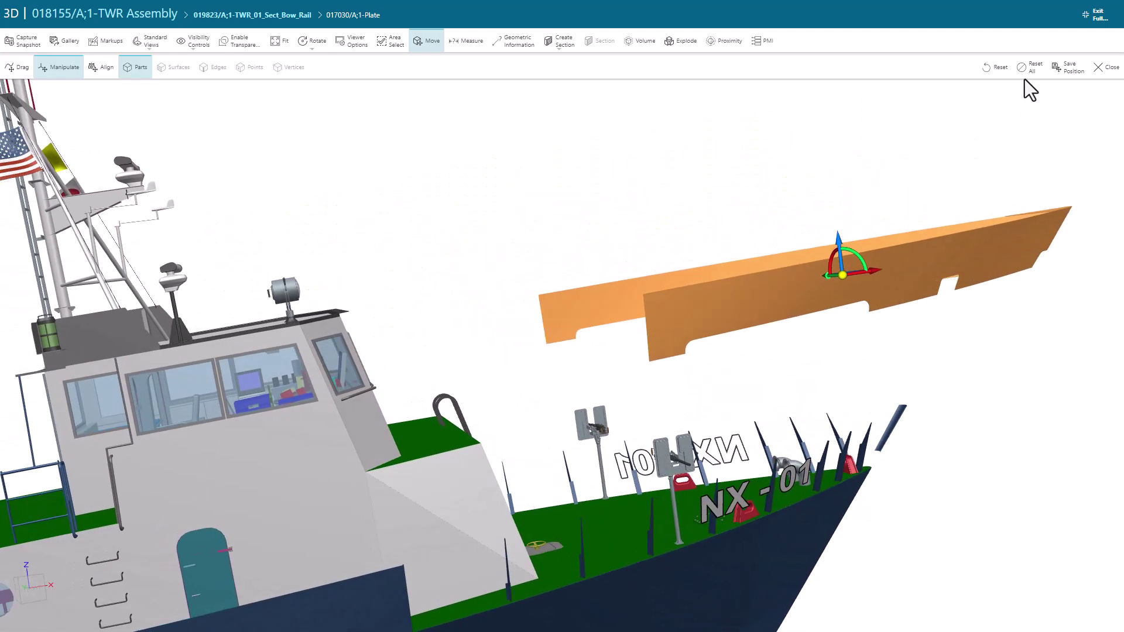
Step: Reset all moved parts to their original positions and clear the plate selection
{"action": "left_click", "coordinate": [1028, 75]}
{"action": "left_click", "coordinate": [673, 530]}
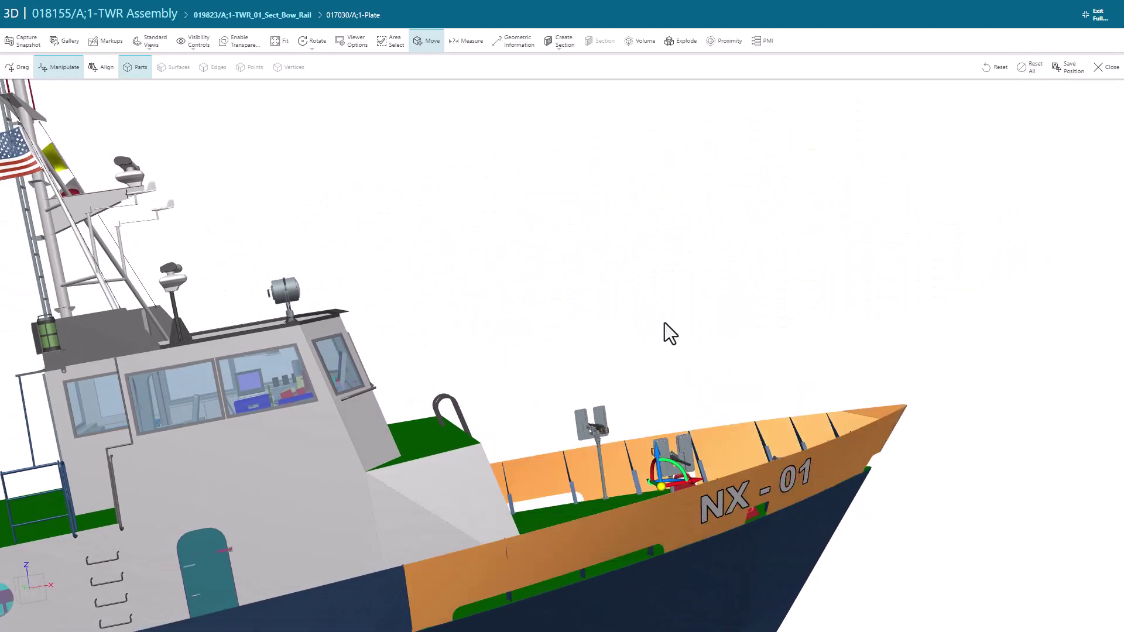
{"action": "middle_click_drag", "start_coordinate": [677, 471], "coordinate": [695, 360]}
{"action": "left_click_drag", "start_coordinate": [695, 360], "coordinate": [546, 510]}
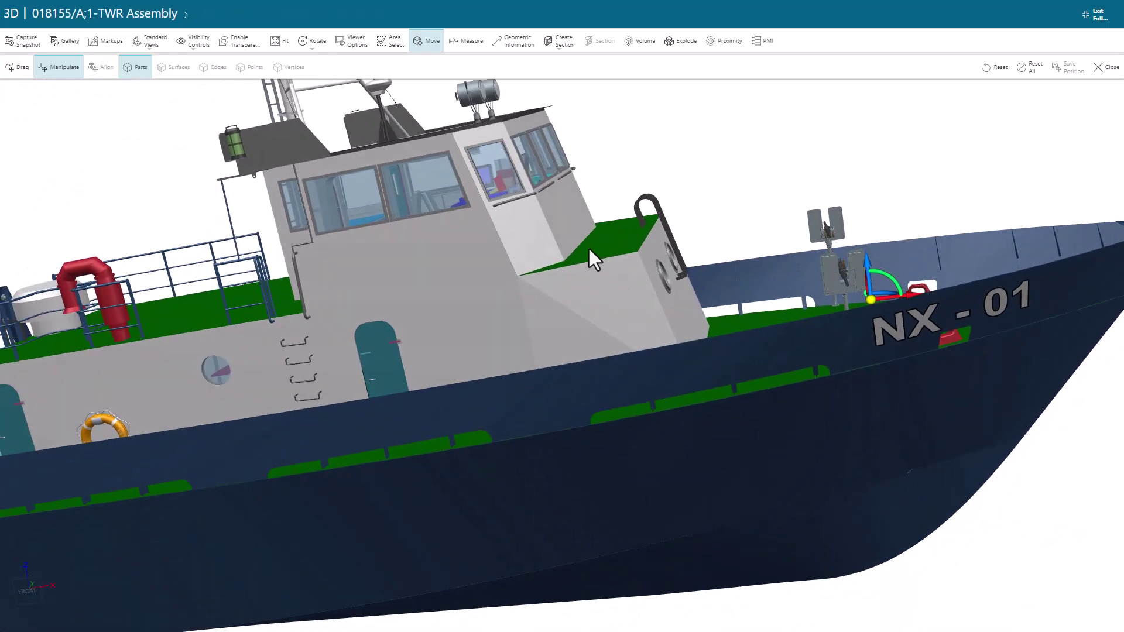
Step: Select the wheelhouse section TWR_01_Sect_2310 and make the rest of the ship transparent
{"action": "left_click", "coordinate": [521, 226]}
{"action": "left_click", "coordinate": [521, 227]}
{"action": "left_click", "coordinate": [521, 226]}
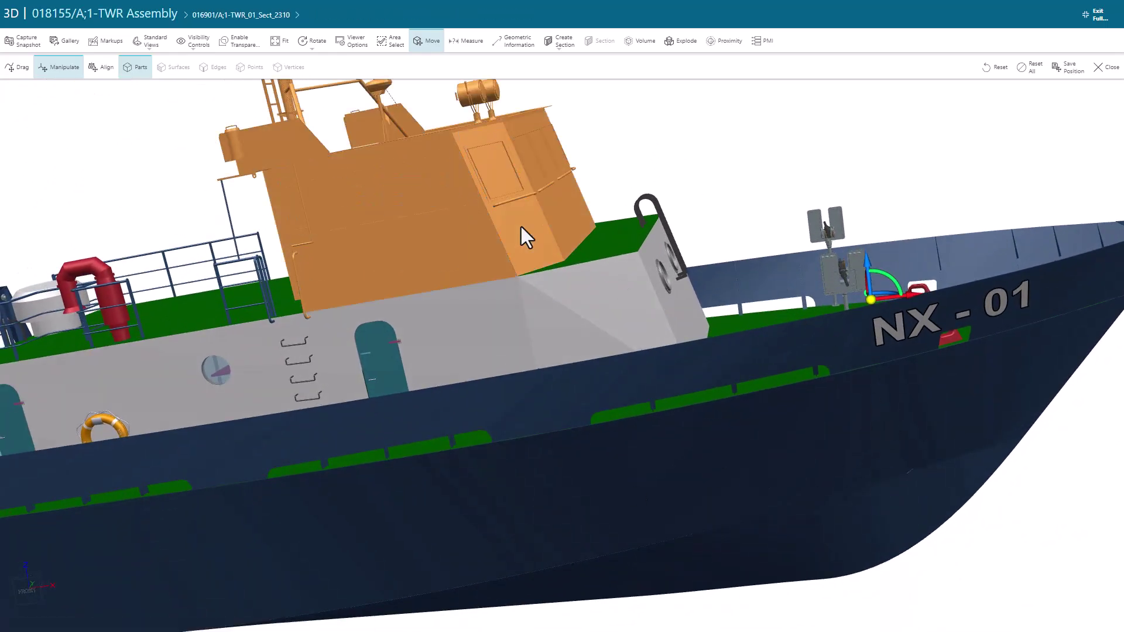
{"action": "left_click", "coordinate": [237, 41]}
{"action": "left_click_drag", "start_coordinate": [542, 405], "coordinate": [592, 376]}
{"action": "scroll", "coordinate": [592, 377], "scroll_direction": "down", "scroll_amount": 3}
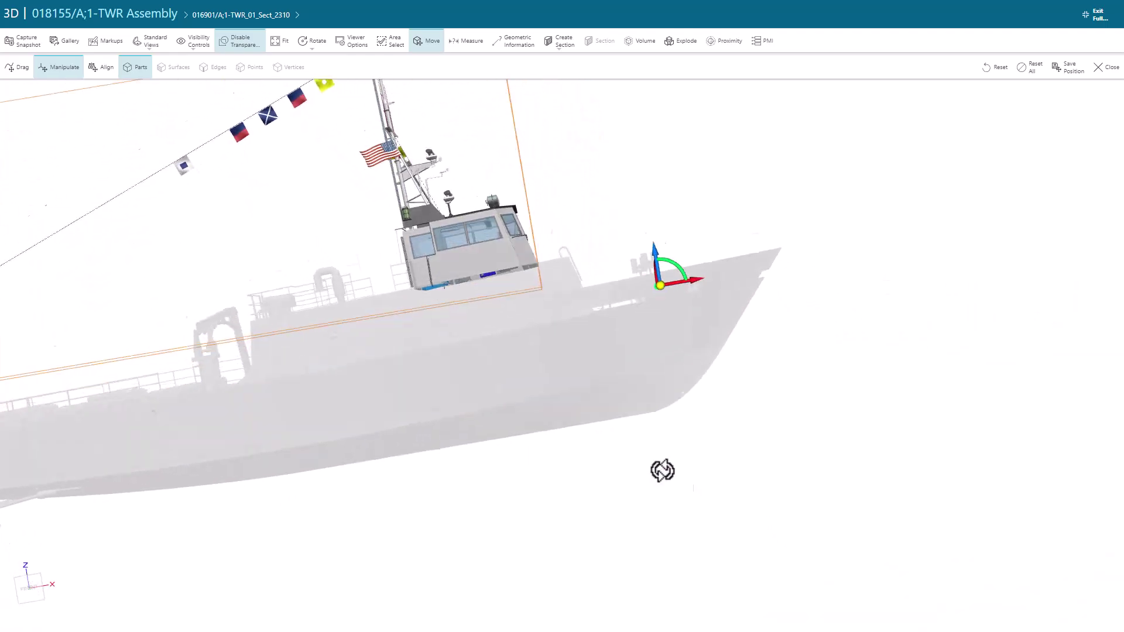
{"action": "left_click_drag", "start_coordinate": [662, 472], "coordinate": [662, 527]}
Step: Turn transparency off, end the Move command and clear the wheelhouse section's selection
{"action": "left_click", "coordinate": [255, 43]}
{"action": "left_click", "coordinate": [1105, 66]}
{"action": "middle_click_drag", "start_coordinate": [539, 76], "coordinate": [634, 217]}
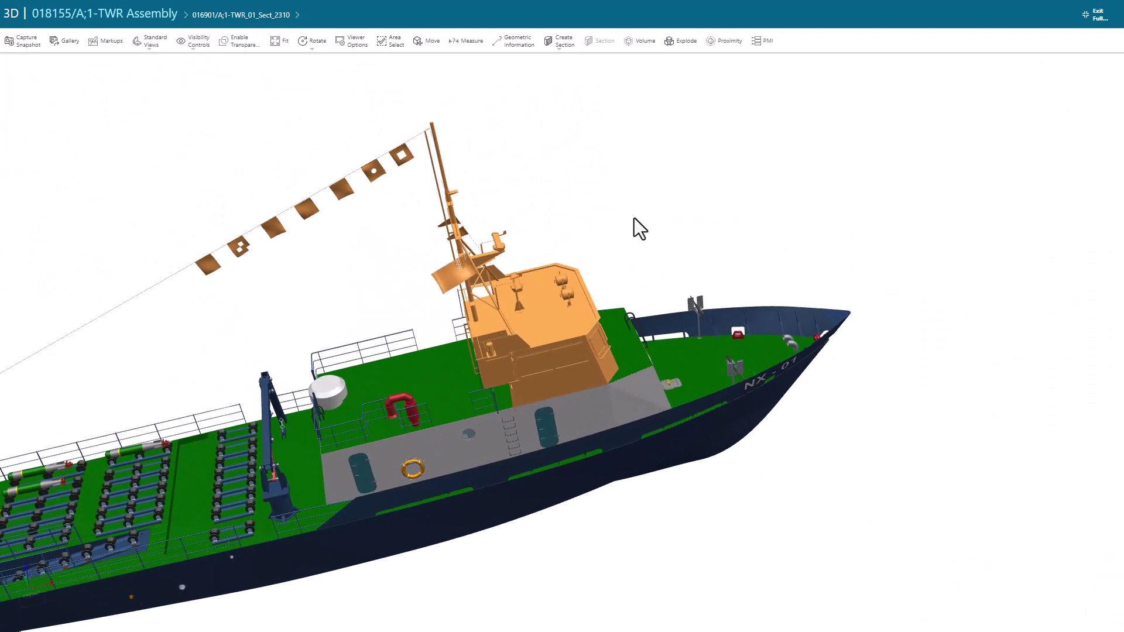
{"action": "left_click", "coordinate": [617, 228]}
Step: Measure the distance between the wheelhouse's two opposite outer side walls
{"action": "left_click_drag", "start_coordinate": [616, 228], "coordinate": [588, 403]}
{"action": "scroll", "coordinate": [589, 403], "scroll_direction": "up", "scroll_amount": 3}
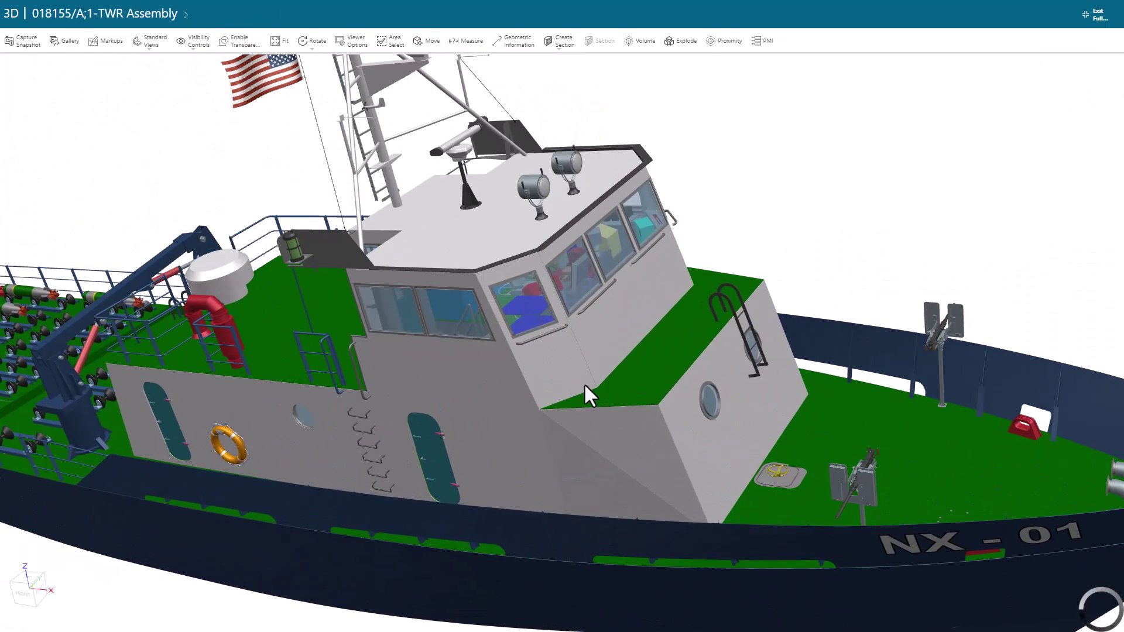
{"action": "left_click", "coordinate": [460, 49]}
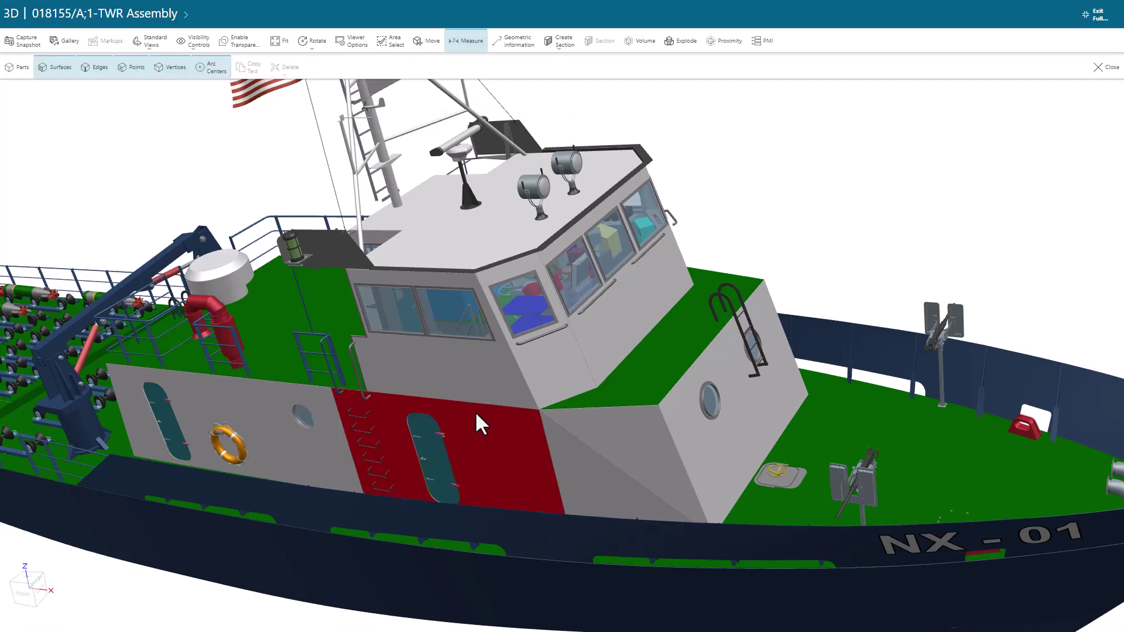
{"action": "left_click", "coordinate": [483, 371]}
{"action": "left_click_drag", "start_coordinate": [690, 355], "coordinate": [328, 374]}
{"action": "left_click", "coordinate": [855, 240]}
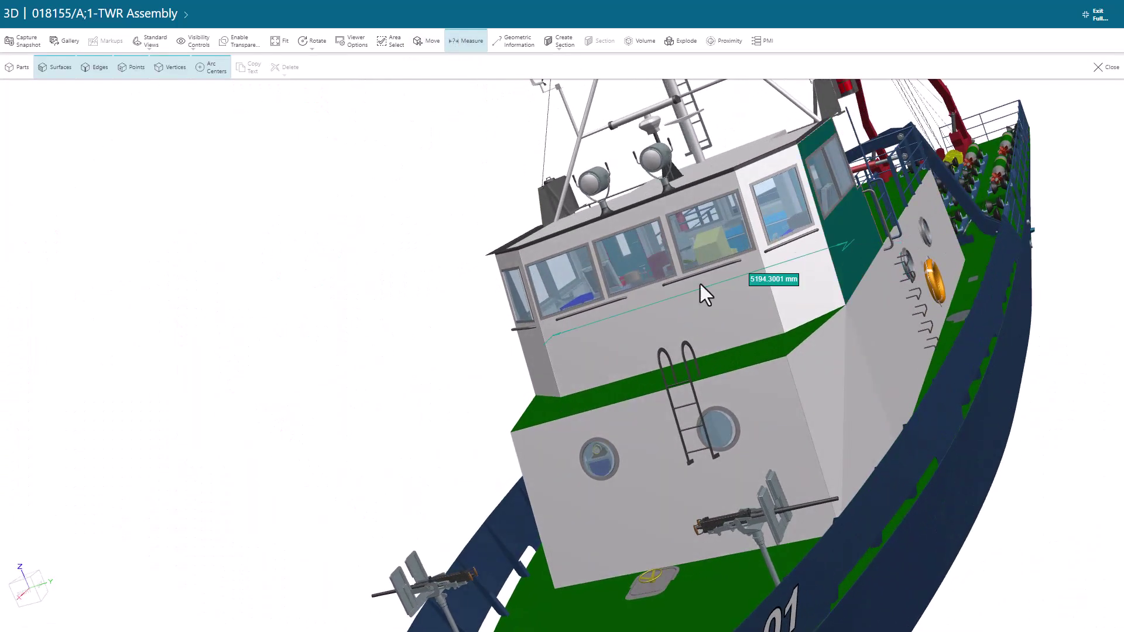
{"action": "left_click_drag", "start_coordinate": [433, 367], "coordinate": [883, 510]}
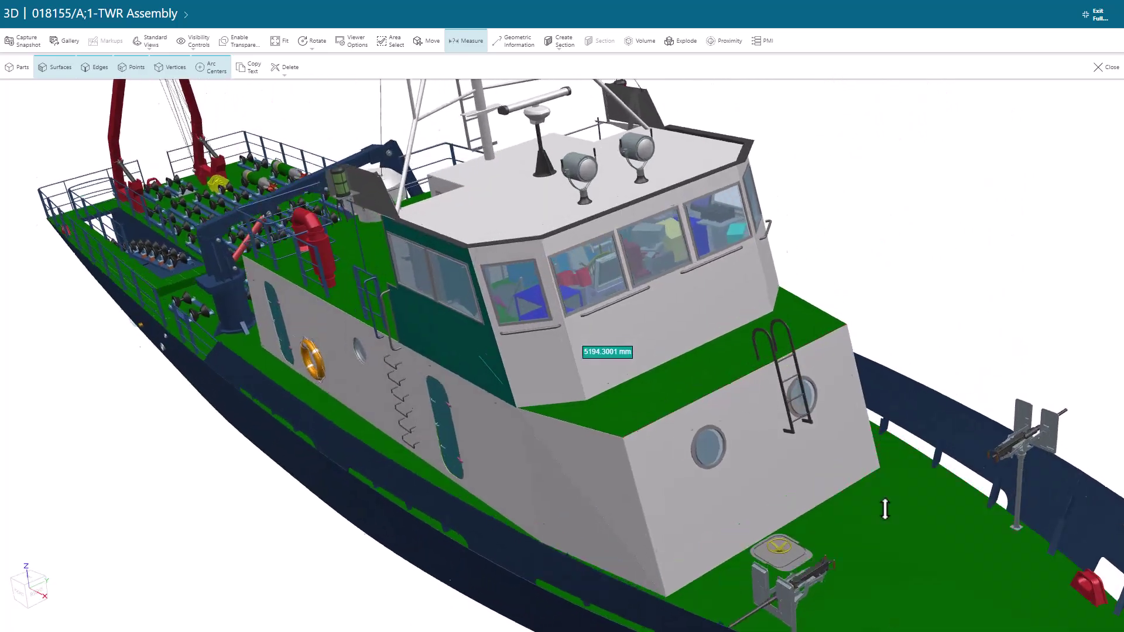
Step: Restrict measuring to whole parts and measure the distance between the two deck guns on the foredeck
{"action": "middle_click_drag", "start_coordinate": [883, 509], "coordinate": [571, 319]}
{"action": "scroll", "coordinate": [572, 318], "scroll_direction": "up", "scroll_amount": 3}
{"action": "left_click", "coordinate": [17, 66]}
{"action": "left_click_drag", "start_coordinate": [614, 363], "coordinate": [634, 469]}
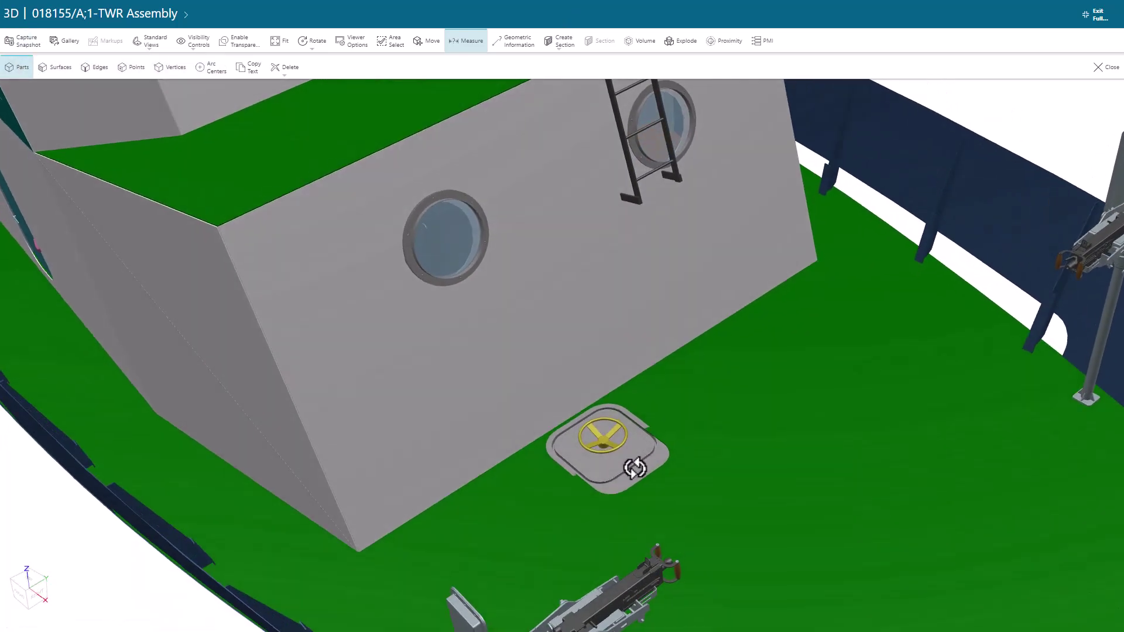
{"action": "middle_click_drag", "start_coordinate": [634, 469], "coordinate": [471, 320]}
{"action": "left_click", "coordinate": [454, 302]}
{"action": "middle_click_drag", "start_coordinate": [933, 199], "coordinate": [615, 409]}
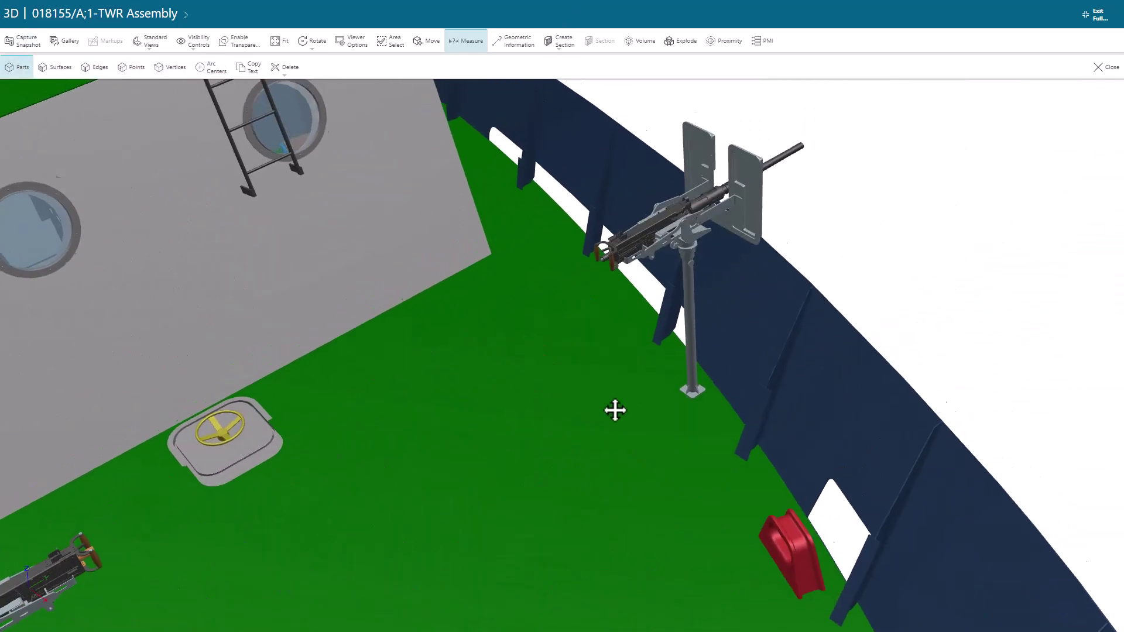
{"action": "left_click", "coordinate": [604, 255]}
{"action": "left_click", "coordinate": [465, 424]}
{"action": "scroll", "coordinate": [465, 424], "scroll_direction": "down", "scroll_amount": 8}
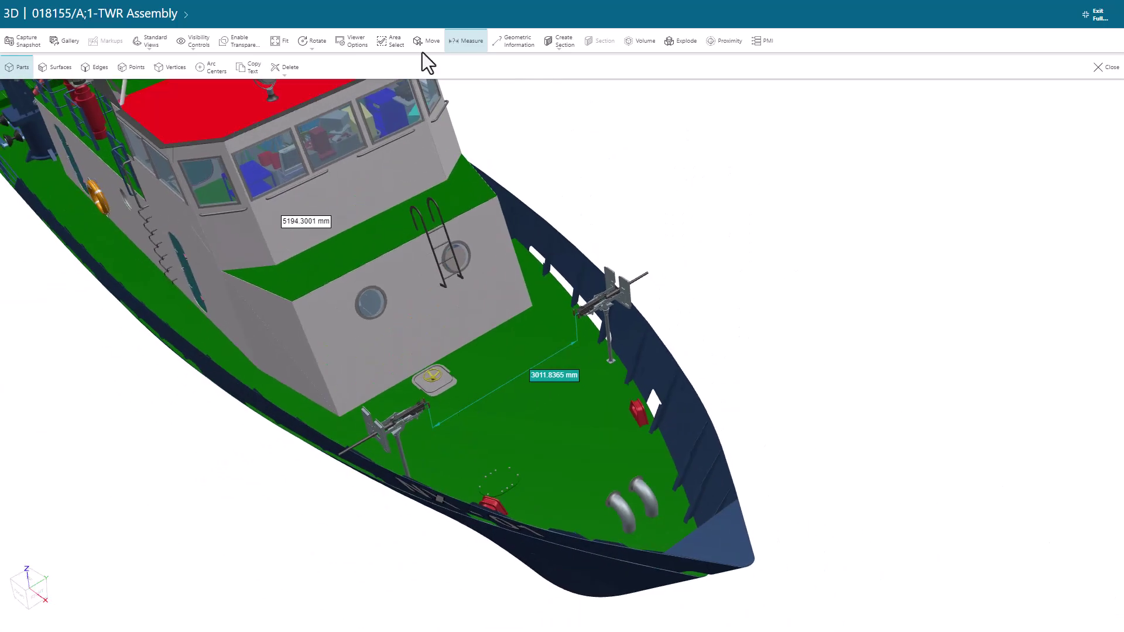
Step: Query the part-level geometric information of the wheelhouse side plate and place its label beside the hull
{"action": "left_click", "coordinate": [515, 41]}
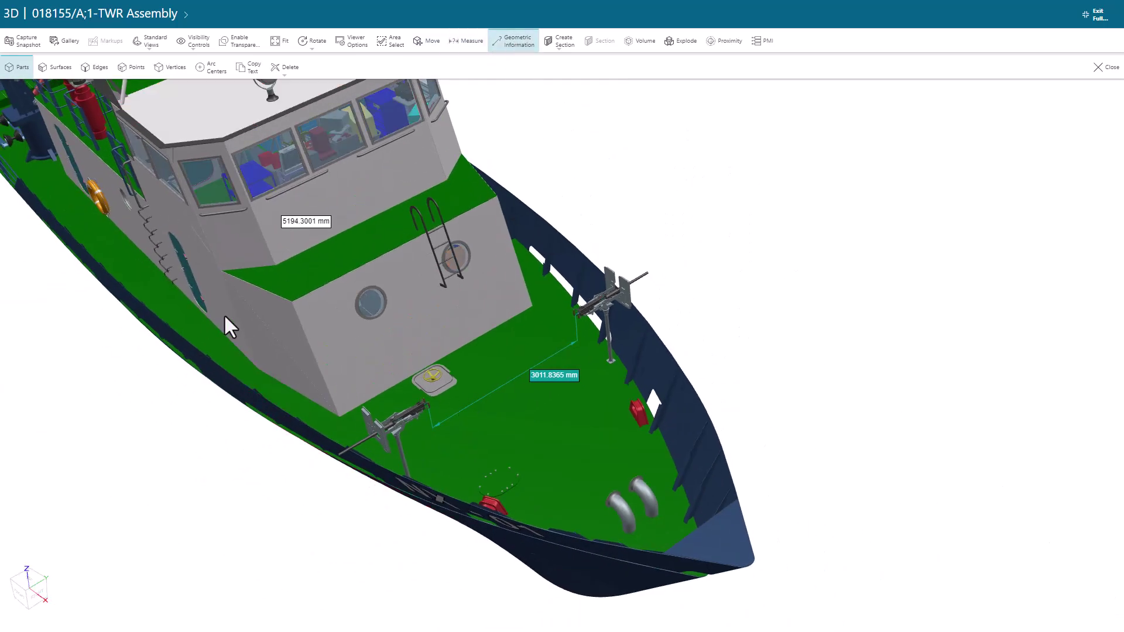
{"action": "left_click", "coordinate": [184, 220]}
{"action": "left_click", "coordinate": [170, 472]}
{"action": "scroll", "coordinate": [234, 444], "scroll_direction": "up", "scroll_amount": 3}
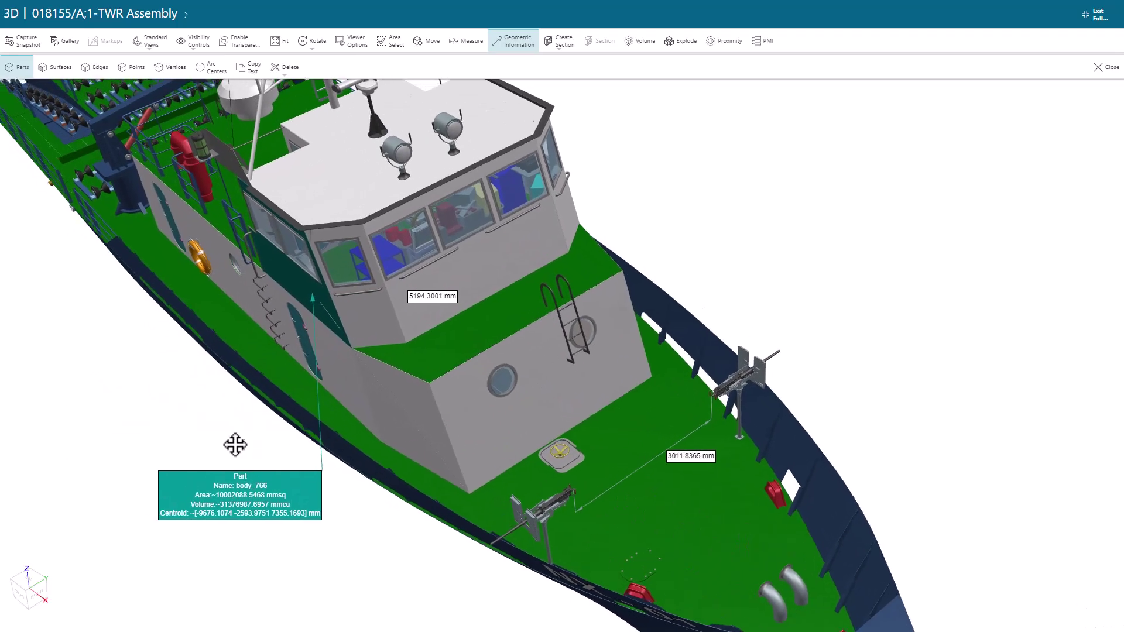
Step: Query the surface-level geometric information of the wheelhouse side wall and place its label clear of the ship
{"action": "left_click", "coordinate": [56, 66]}
{"action": "left_click", "coordinate": [305, 278]}
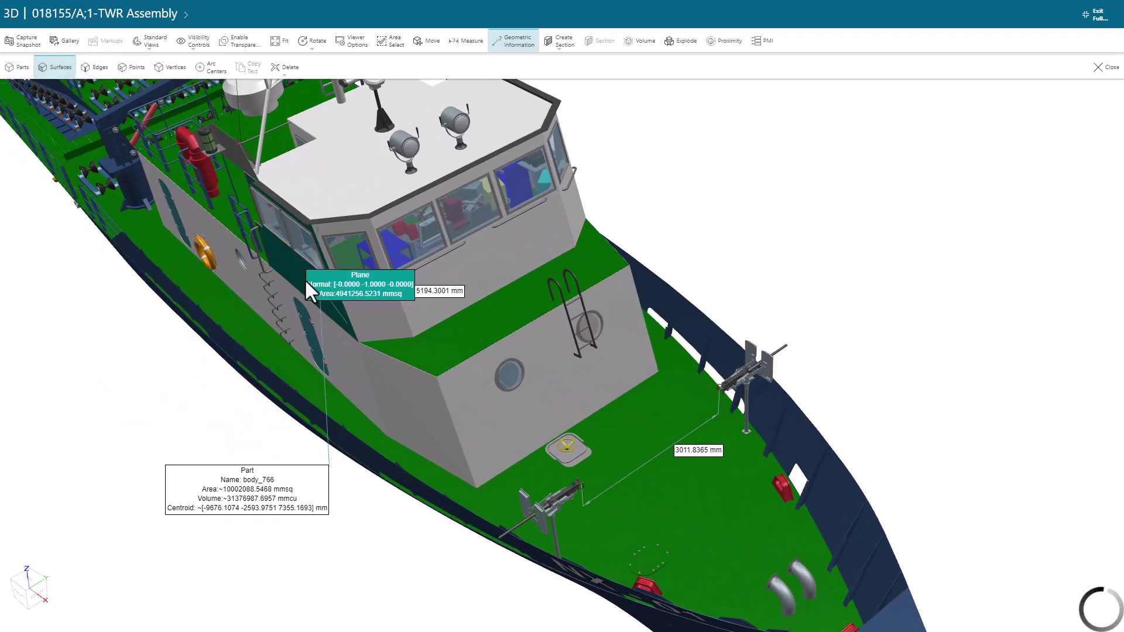
{"action": "left_click", "coordinate": [110, 408]}
{"action": "middle_click_drag", "start_coordinate": [355, 557], "coordinate": [410, 515]}
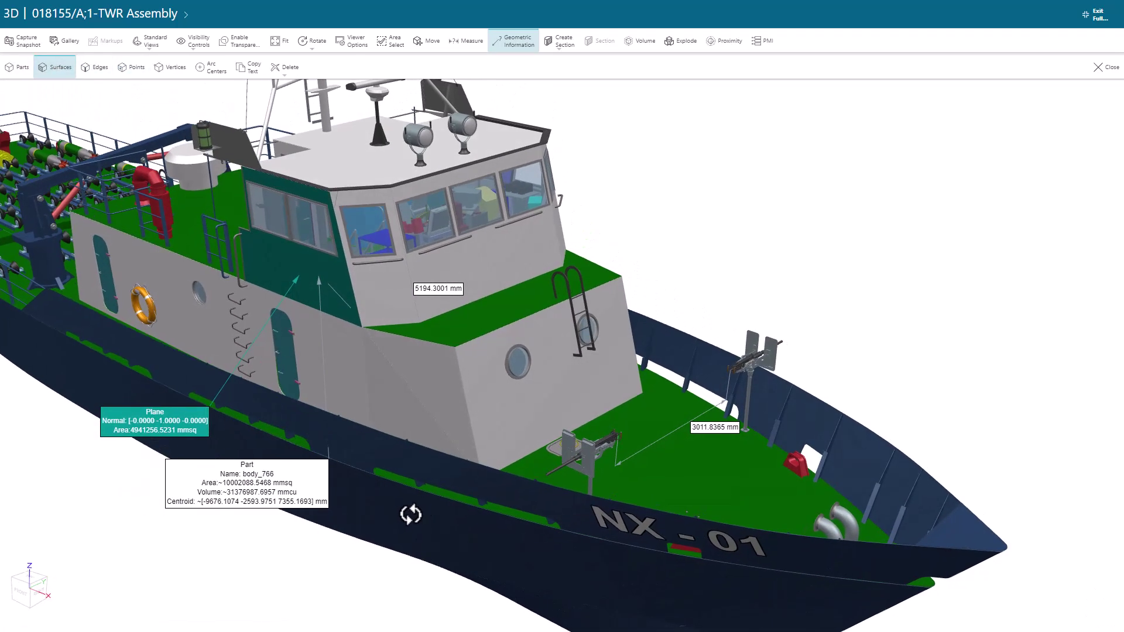
Step: Delete all measurements and geometric information labels from the model
{"action": "left_click", "coordinate": [288, 69]}
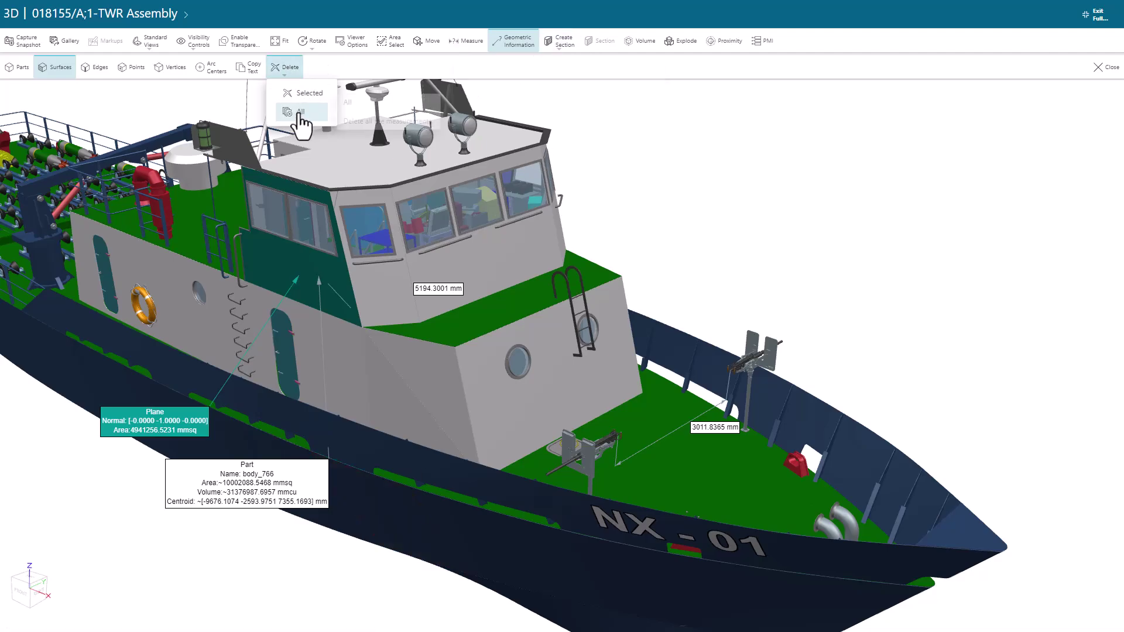
{"action": "left_click", "coordinate": [301, 113]}
{"action": "left_click", "coordinate": [668, 530]}
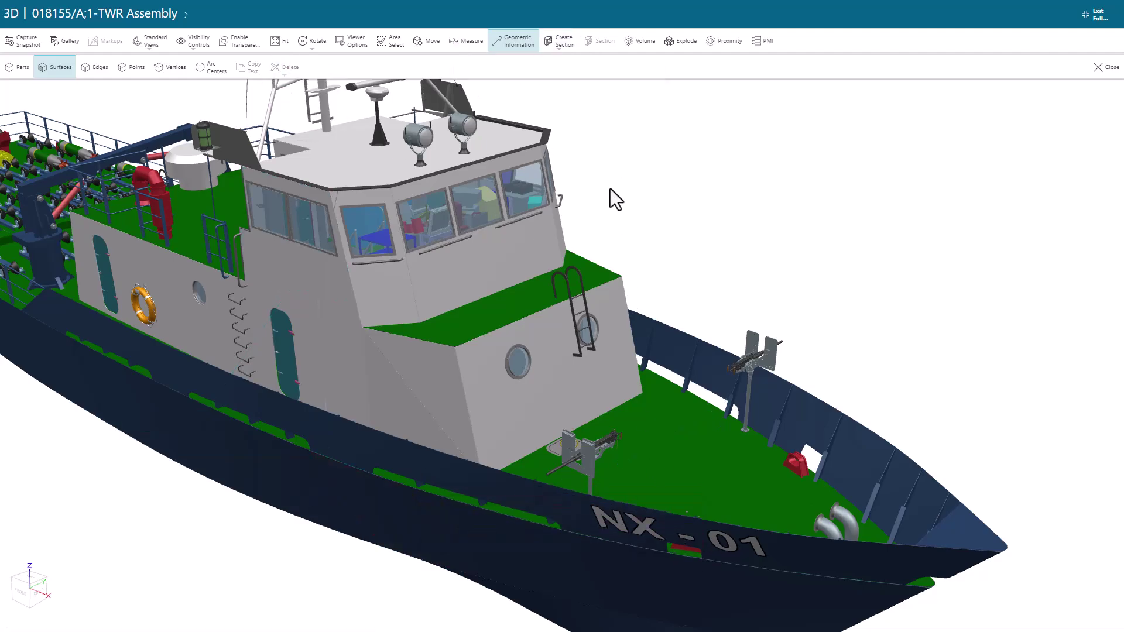
Step: Create a YZ section through the ship and move its plane to an offset of about -13.47
{"action": "middle_click_drag", "start_coordinate": [610, 189], "coordinate": [788, 195], "text": "shift"}
{"action": "scroll", "coordinate": [788, 195], "scroll_direction": "down", "scroll_amount": 4}
{"action": "left_click", "coordinate": [558, 46]}
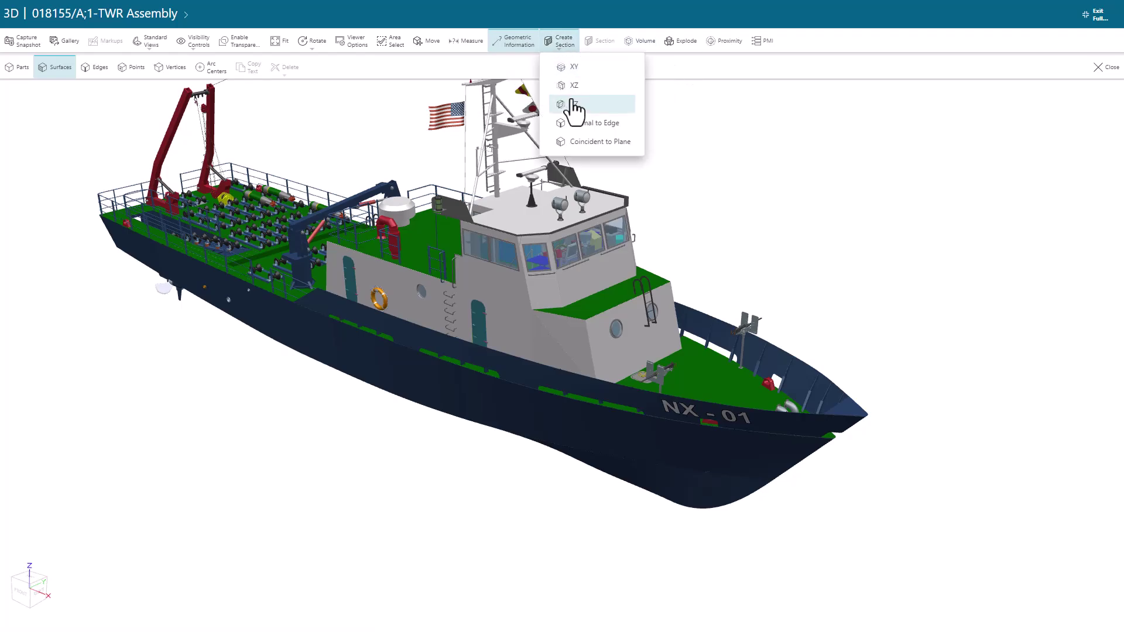
{"action": "left_click", "coordinate": [573, 104]}
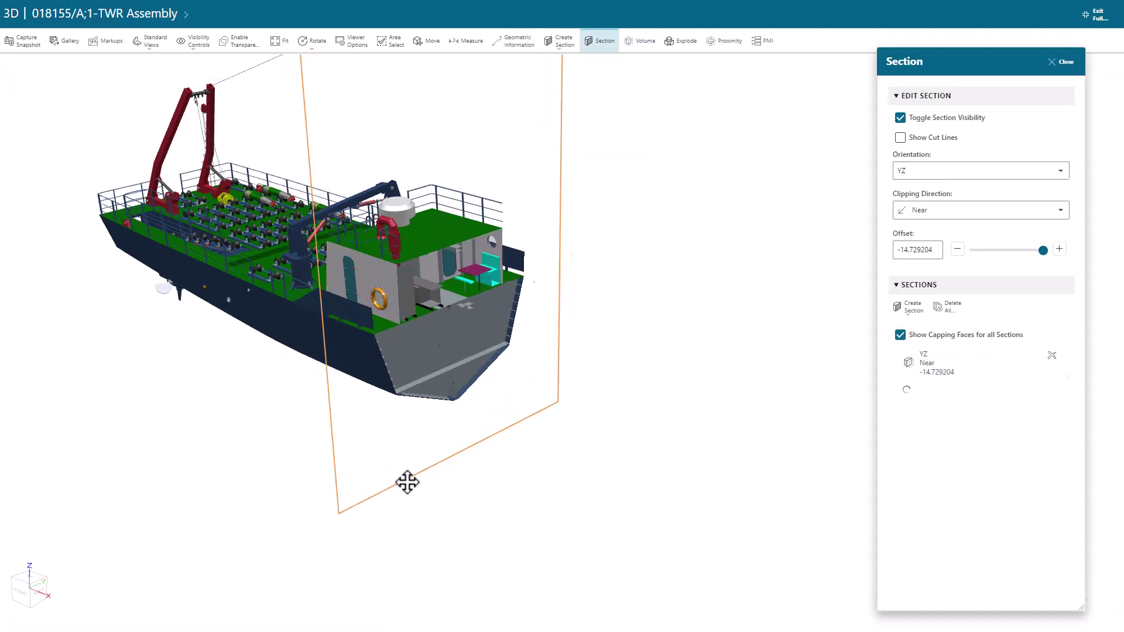
{"action": "left_click_drag", "start_coordinate": [408, 482], "coordinate": [406, 486]}
Step: Create a second YZ section through the ship and set its clipping direction to Far
{"action": "left_click", "coordinate": [910, 148]}
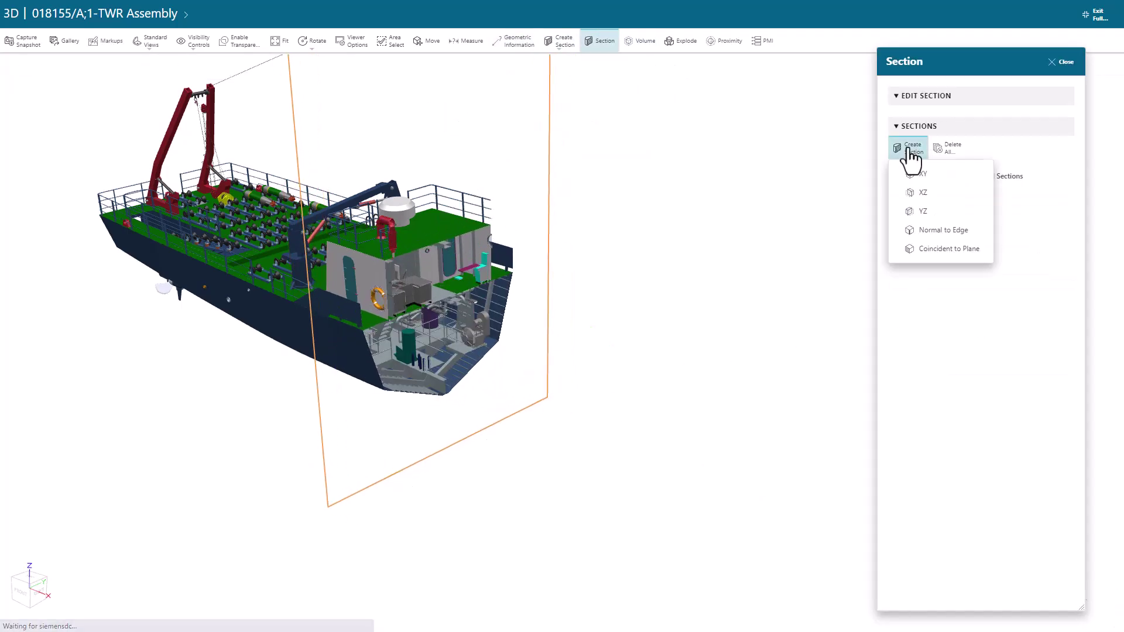
{"action": "left_click", "coordinate": [916, 213]}
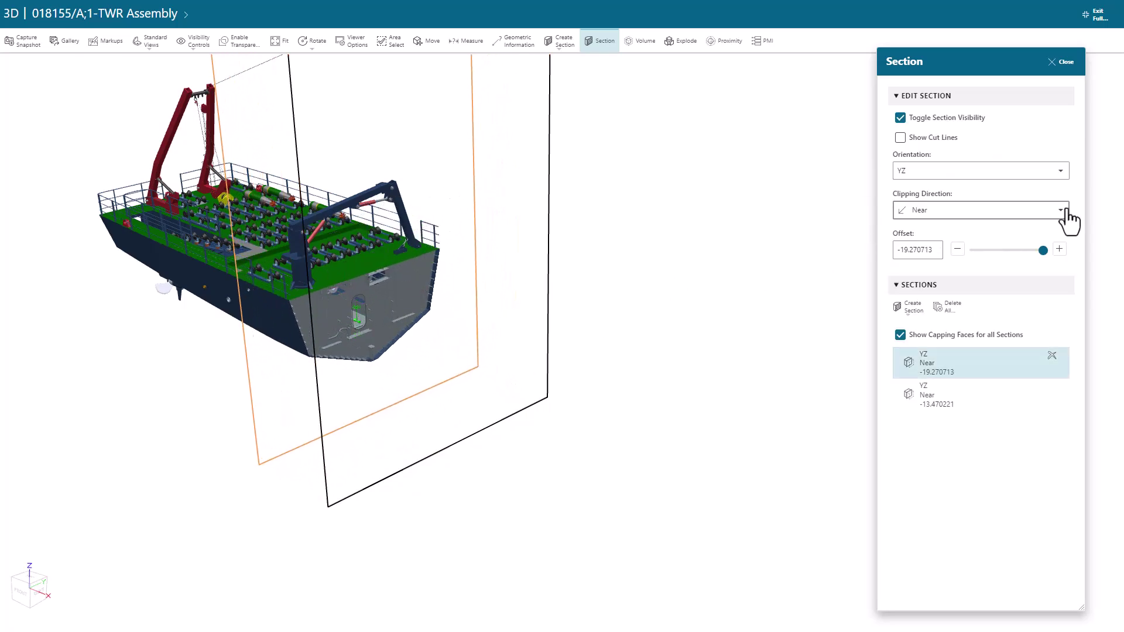
{"action": "left_click", "coordinate": [1060, 210]}
{"action": "left_click", "coordinate": [929, 269]}
Step: Try the Both clipping direction on the second YZ section and set it back to Far
{"action": "left_click", "coordinate": [1049, 211]}
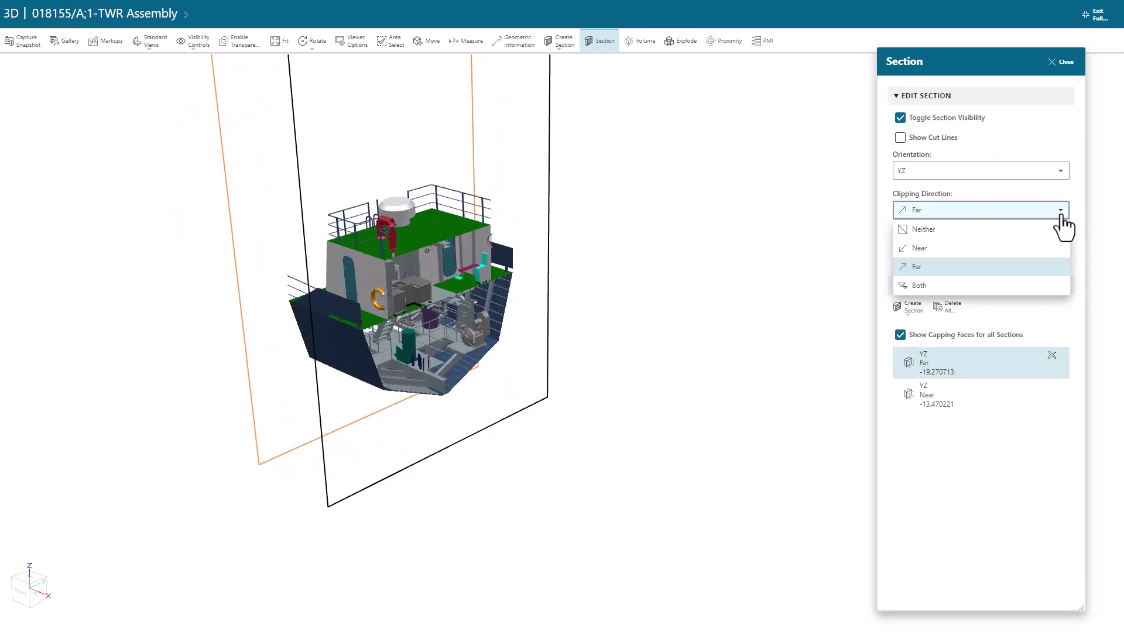
{"action": "left_click", "coordinate": [917, 284]}
{"action": "scroll", "coordinate": [356, 348], "scroll_direction": "up", "scroll_amount": 3}
{"action": "middle_click_drag", "start_coordinate": [356, 348], "coordinate": [486, 345]}
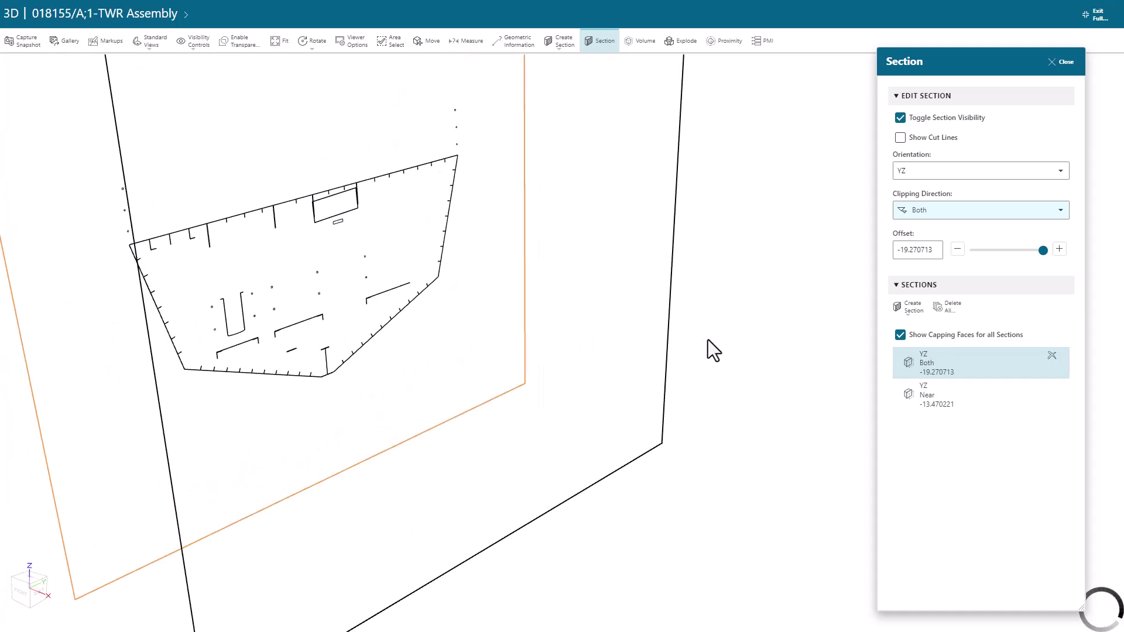
{"action": "left_click", "coordinate": [1060, 213]}
{"action": "left_click", "coordinate": [941, 269]}
Step: Move the second YZ section plane along the hull to an offset of about -18.53
{"action": "right_click_drag", "start_coordinate": [424, 399], "coordinate": [353, 511]}
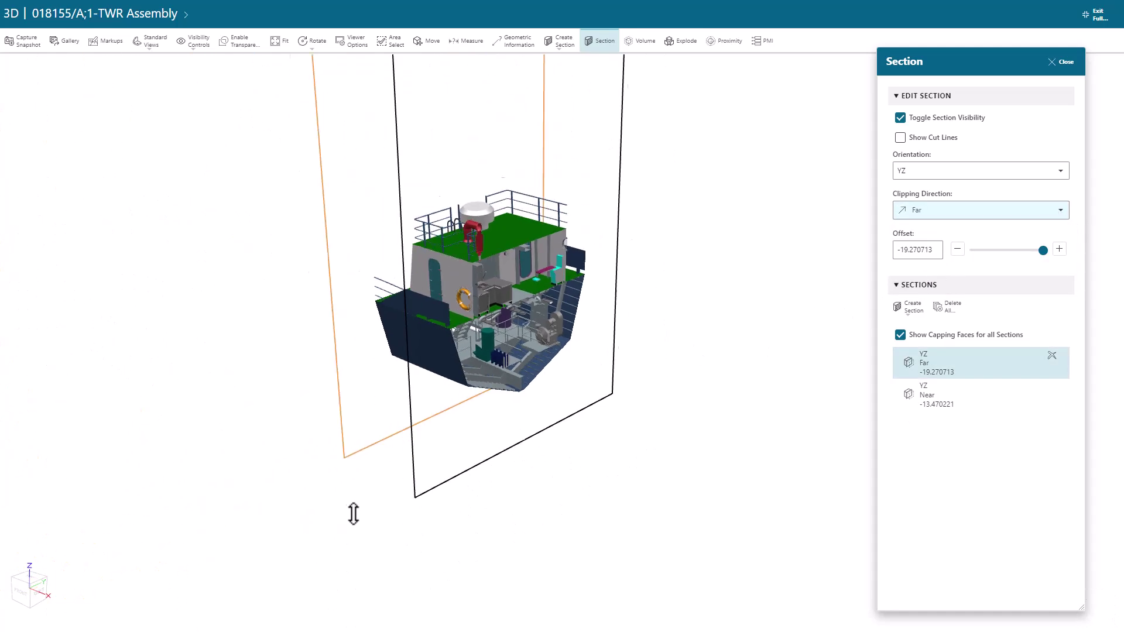
{"action": "left_click_drag", "start_coordinate": [354, 511], "coordinate": [656, 451]}
{"action": "left_click_drag", "start_coordinate": [389, 444], "coordinate": [398, 452]}
{"action": "scroll", "coordinate": [403, 480], "scroll_direction": "up", "scroll_amount": 3}
{"action": "middle_click_drag", "start_coordinate": [521, 436], "coordinate": [679, 455]}
{"action": "left_click_drag", "start_coordinate": [679, 455], "coordinate": [536, 504]}
Step: Turn off the visibility of both YZ sections and close the section settings
{"action": "left_click", "coordinate": [900, 118]}
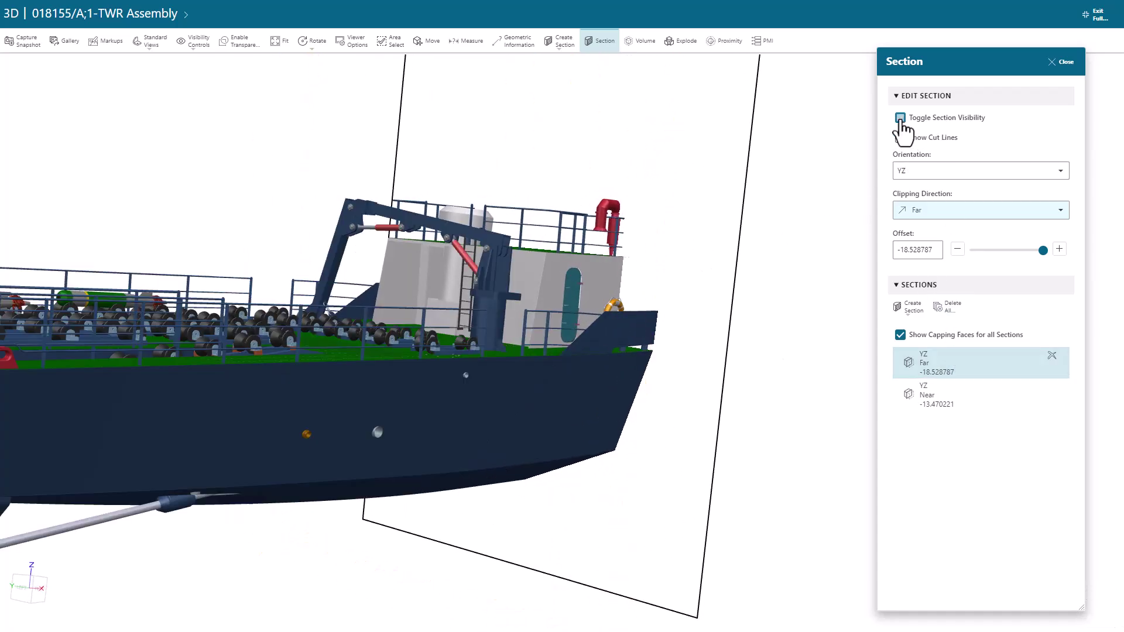
{"action": "left_click", "coordinate": [956, 403]}
{"action": "left_click", "coordinate": [899, 118]}
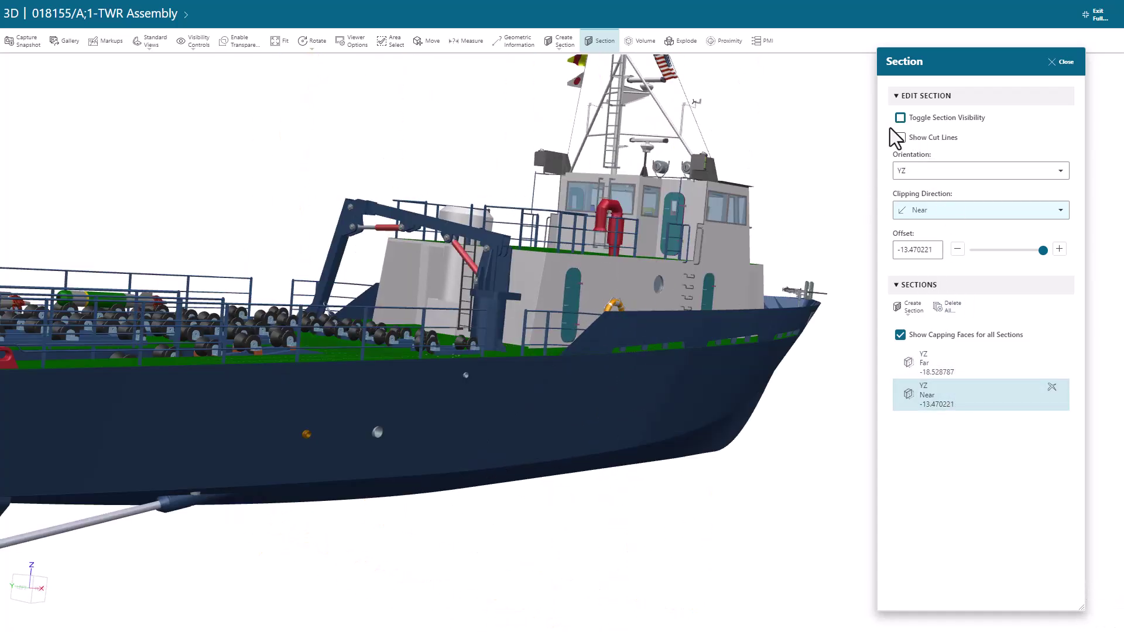
{"action": "left_click", "coordinate": [1060, 61]}
{"action": "left_click", "coordinate": [681, 41]}
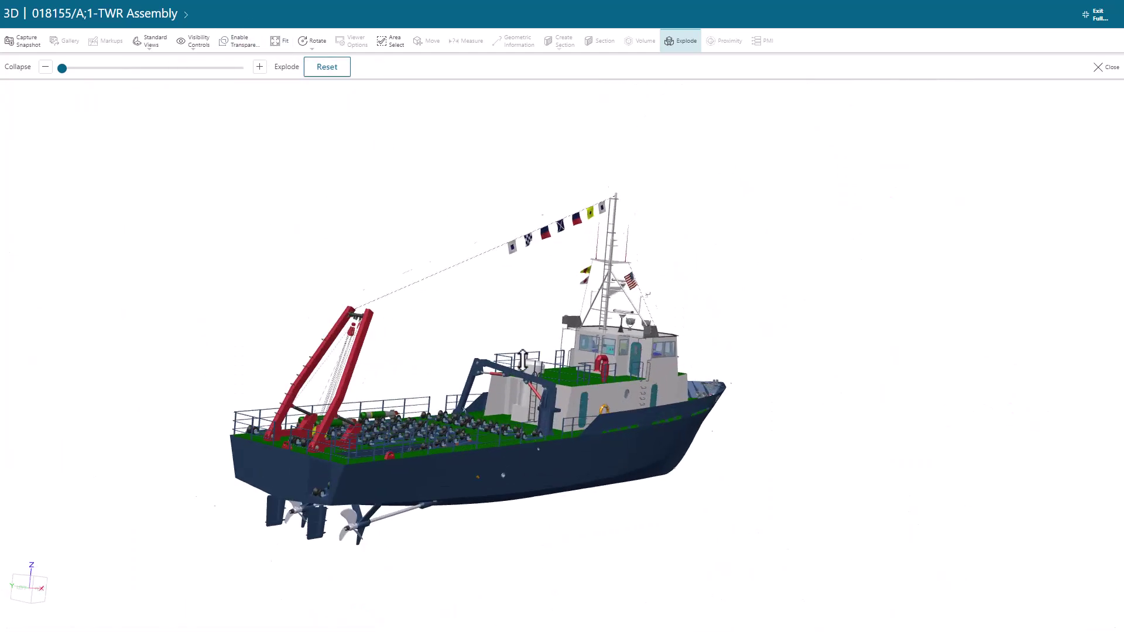
{"action": "scroll", "coordinate": [719, 372], "scroll_direction": "up", "scroll_amount": 3}
{"action": "middle_click_drag", "start_coordinate": [719, 372], "coordinate": [552, 445]}
{"action": "scroll", "coordinate": [629, 379], "scroll_direction": "up", "scroll_amount": 4}
{"action": "key", "text": "Escape"}
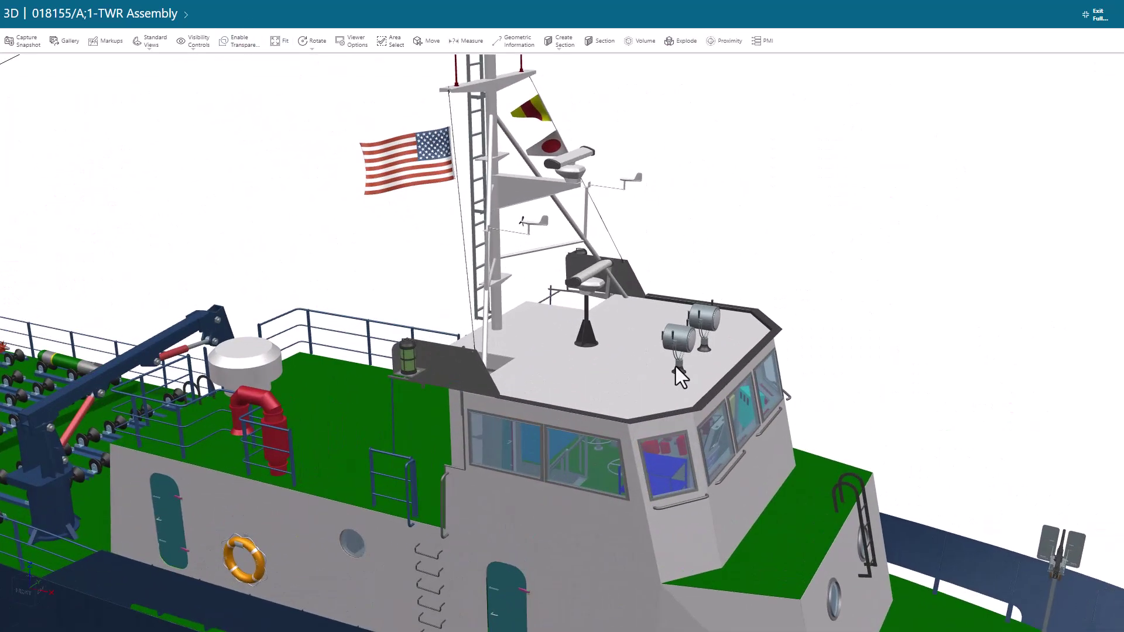
Step: Add the wheelhouse roof's spotlight Spot_Light_01 as proximity target and filter visibility to parts within 500 mm
{"action": "left_click", "coordinate": [680, 371]}
{"action": "left_click", "coordinate": [724, 42]}
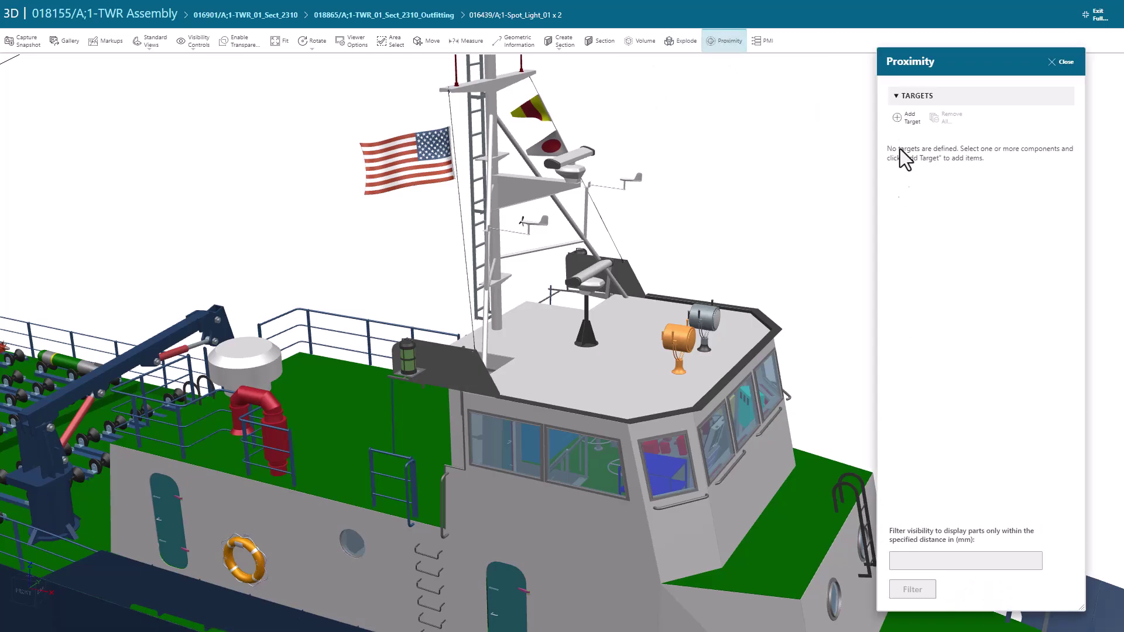
{"action": "left_click", "coordinate": [902, 119]}
{"action": "left_click", "coordinate": [968, 559]}
{"action": "type", "text": "5"}
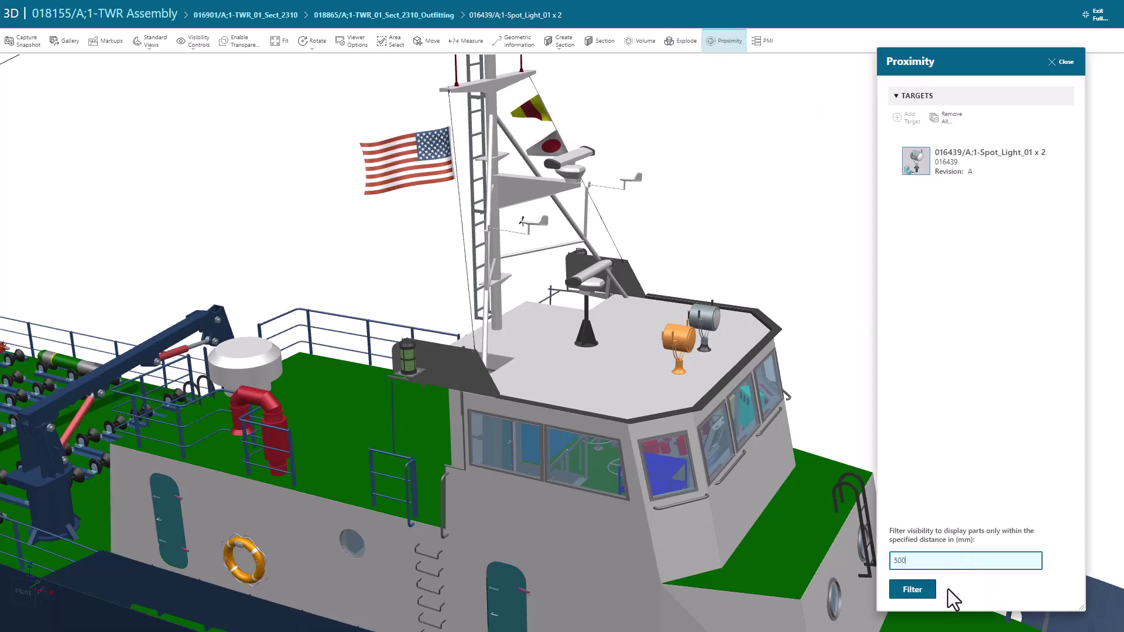
{"action": "type", "text": "00"}
{"action": "left_click", "coordinate": [927, 590]}
{"action": "left_click", "coordinate": [1063, 62]}
Step: Leave the full-screen 3D view and reopen 018155/A;1-TWR Assembly from the home page
{"action": "left_click", "coordinate": [1095, 14]}
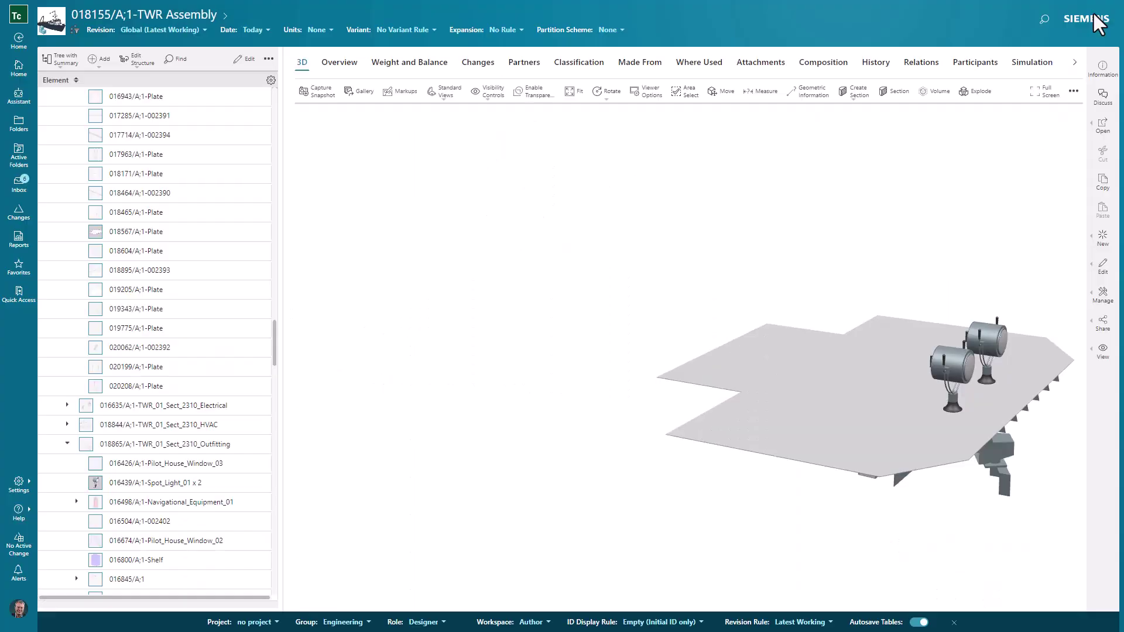
{"action": "left_click_drag", "start_coordinate": [274, 337], "coordinate": [245, 88]}
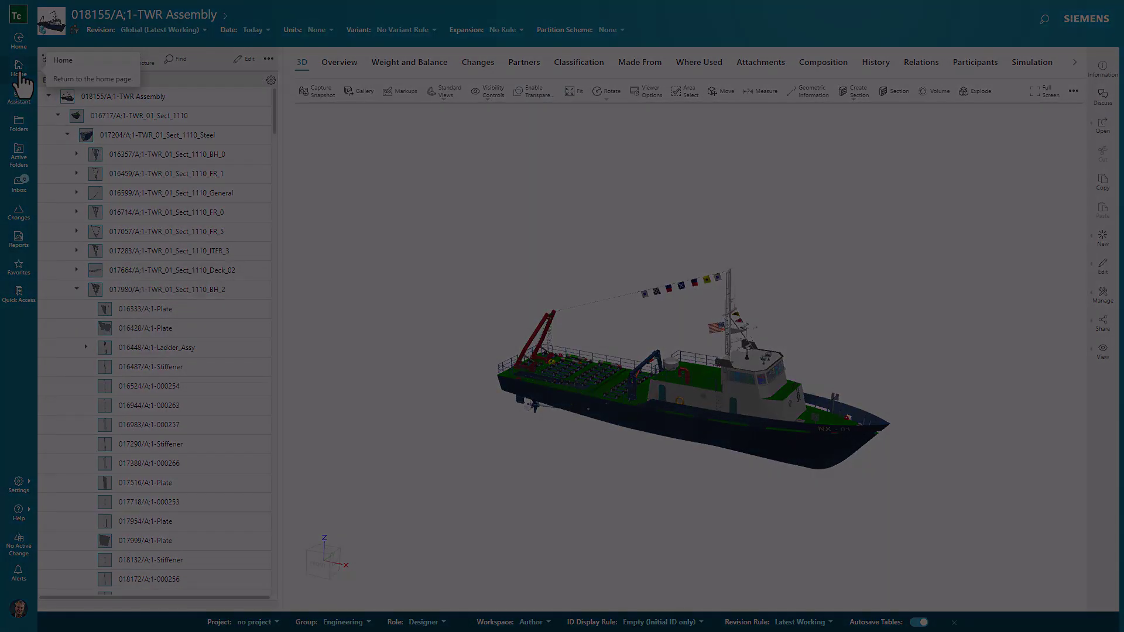
{"action": "left_click", "coordinate": [18, 68]}
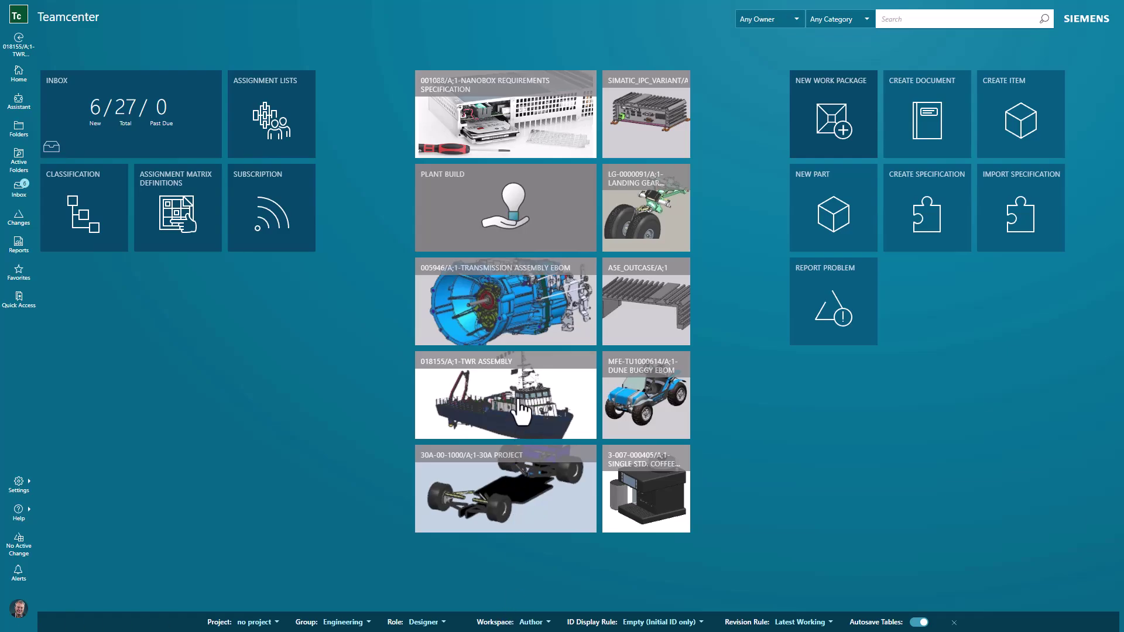
{"action": "left_click", "coordinate": [521, 412]}
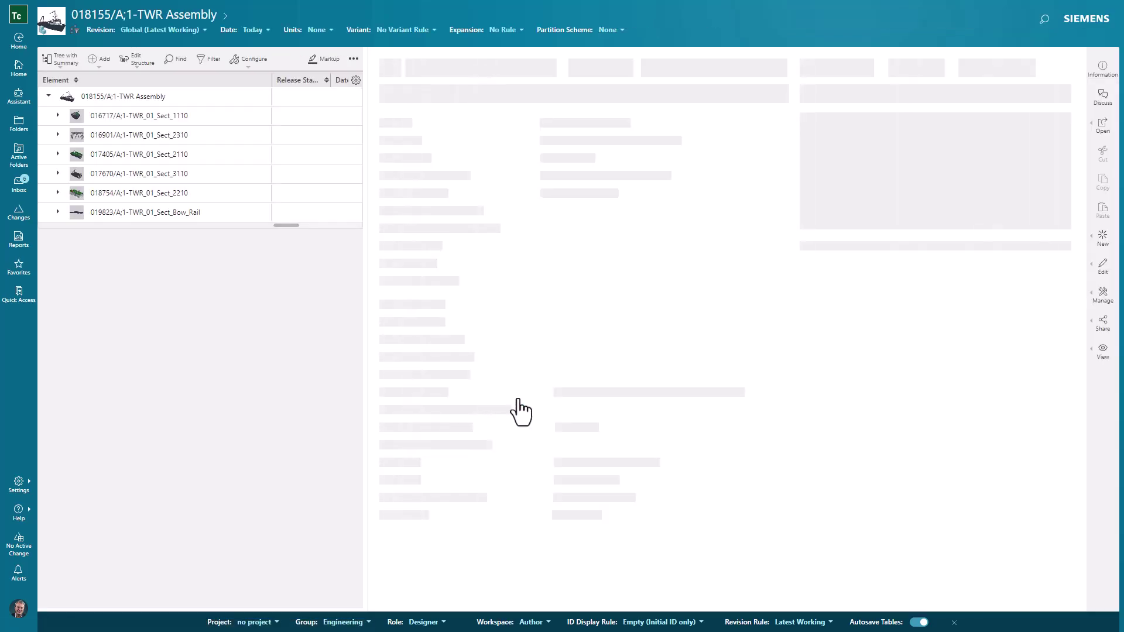
Step: Expand TWR_01_Sect_1110 and its Steel subassembly in the structure and select TWR_01_Sect_1110_BH_0
{"action": "left_click", "coordinate": [57, 116]}
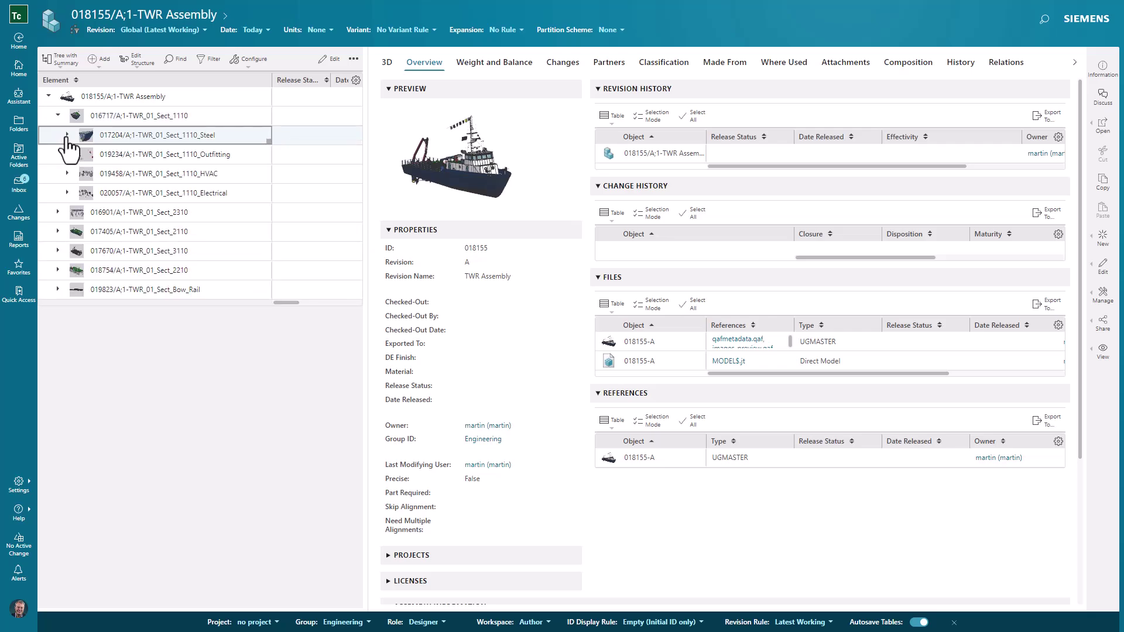
{"action": "left_click", "coordinate": [67, 135]}
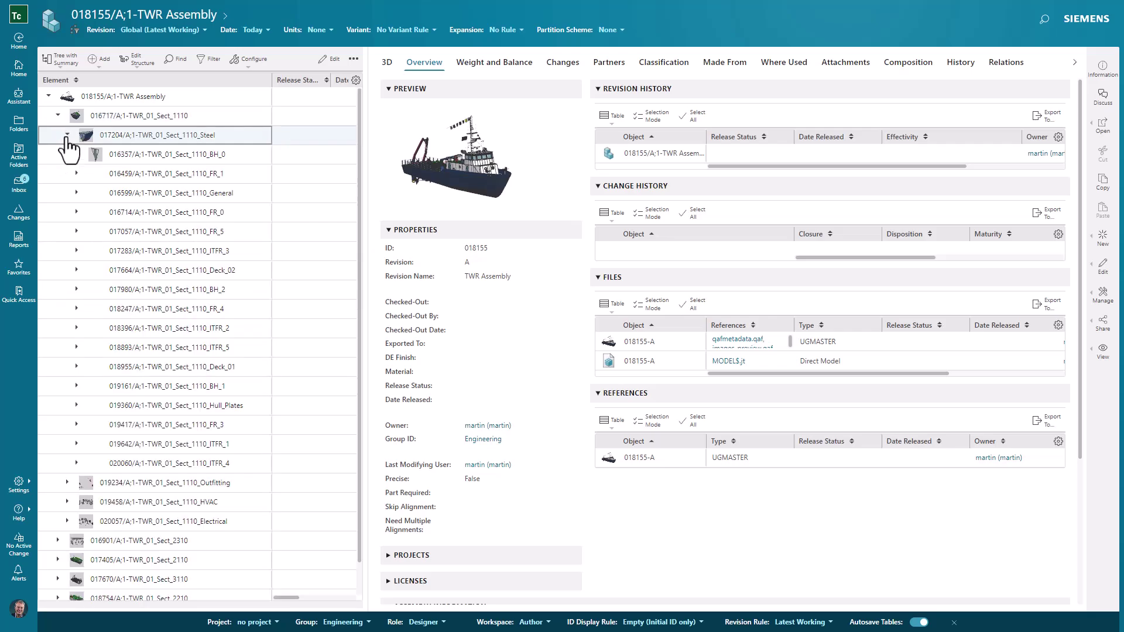
{"action": "left_click", "coordinate": [240, 157]}
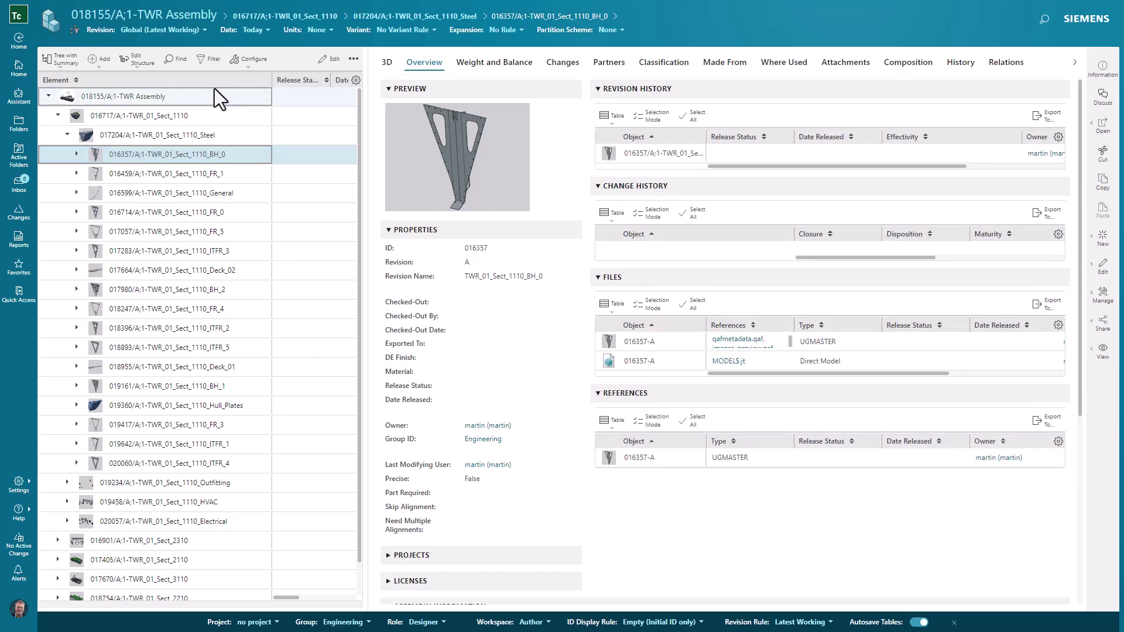
Step: Filter the structure by proximity to everything within 2000 mm of TWR_01_Sect_1110_BH_0 and close the filter settings
{"action": "left_click", "coordinate": [209, 58]}
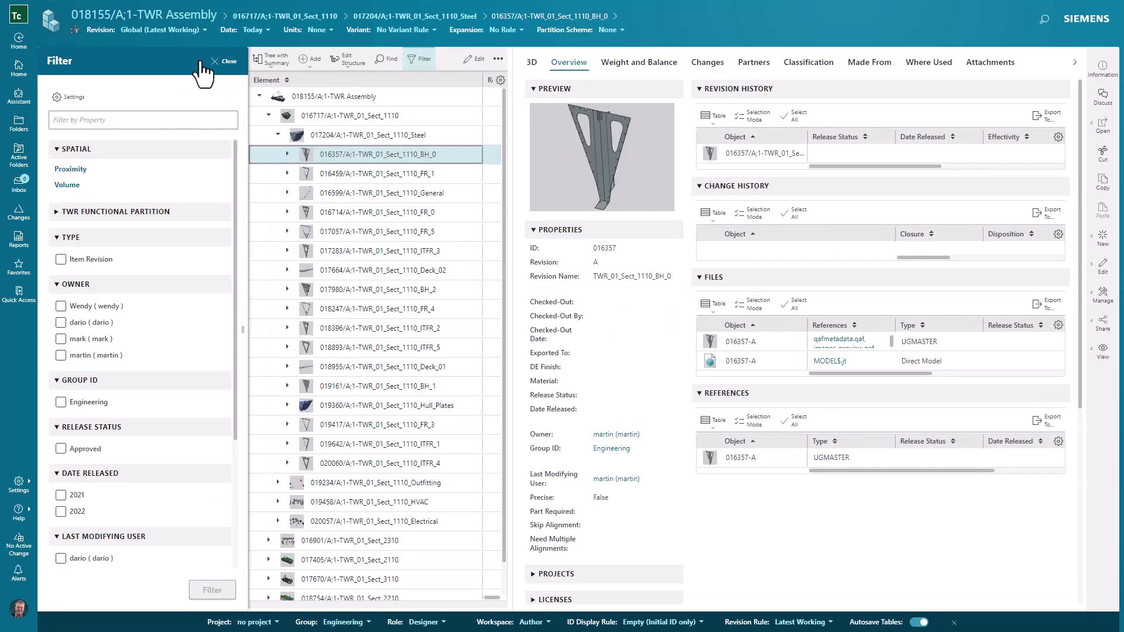
{"action": "left_click", "coordinate": [82, 168]}
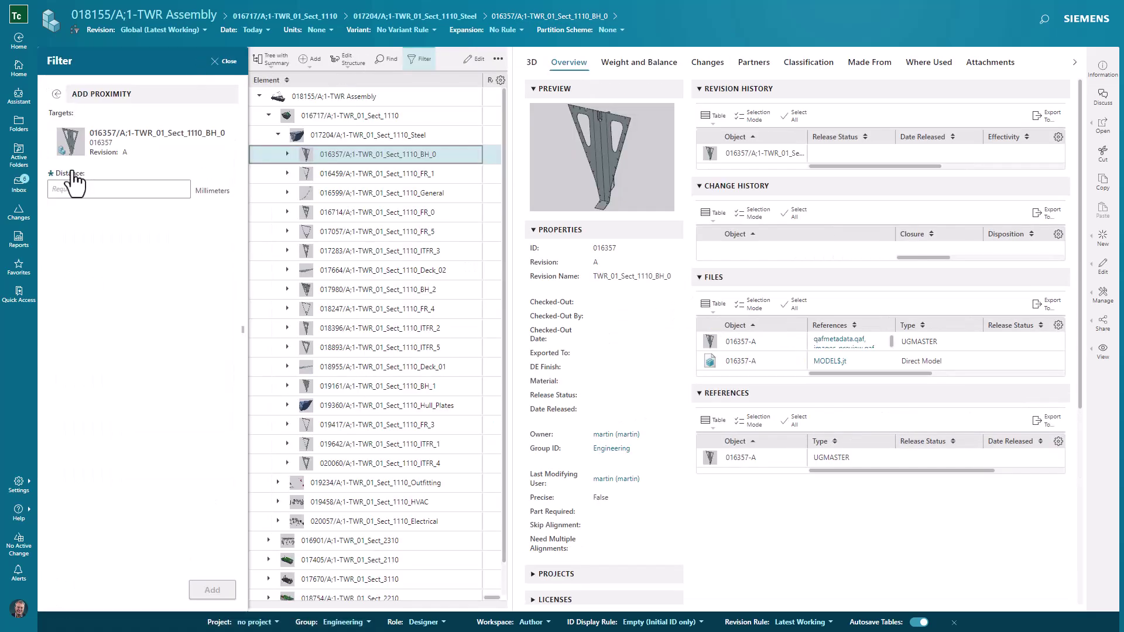
{"action": "left_click", "coordinate": [120, 189]}
{"action": "type", "text": "2000"}
{"action": "left_click", "coordinate": [212, 590]}
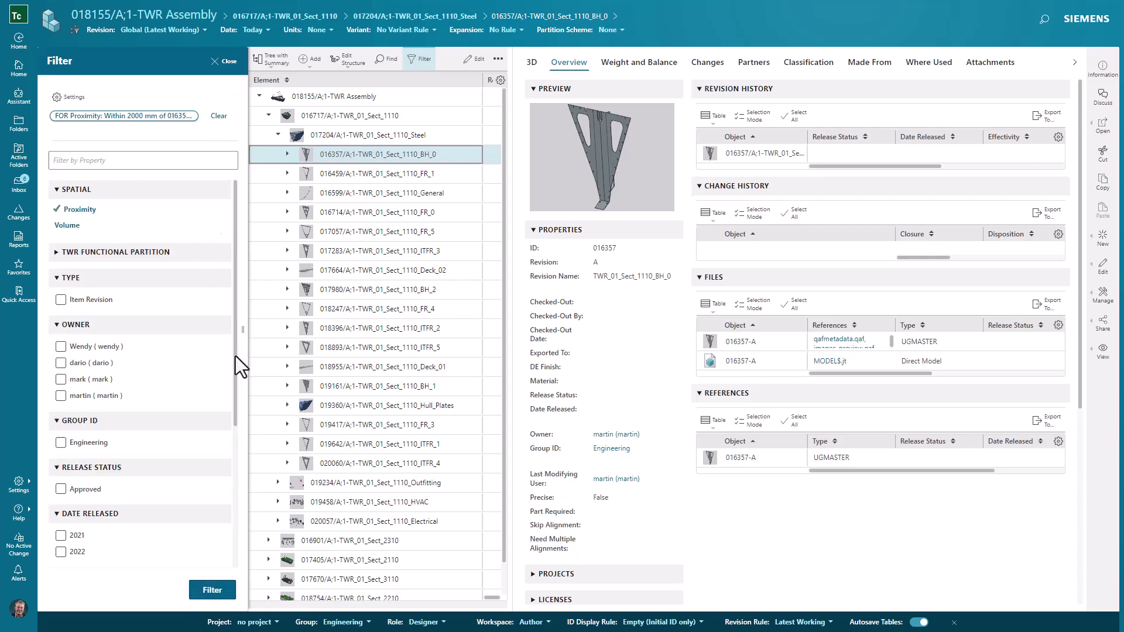
{"action": "left_click", "coordinate": [212, 590]}
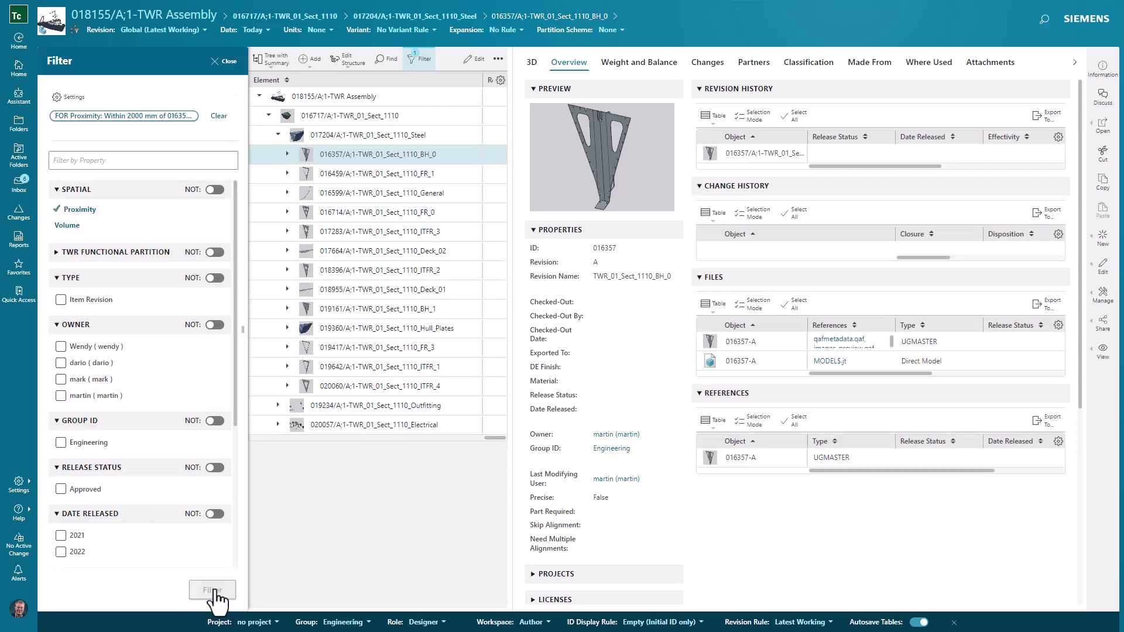
{"action": "left_click", "coordinate": [419, 59]}
Step: Display the proximity-filtered structure in 3D and examine the bow section's interior around the ladder and platforms
{"action": "left_click", "coordinate": [386, 62]}
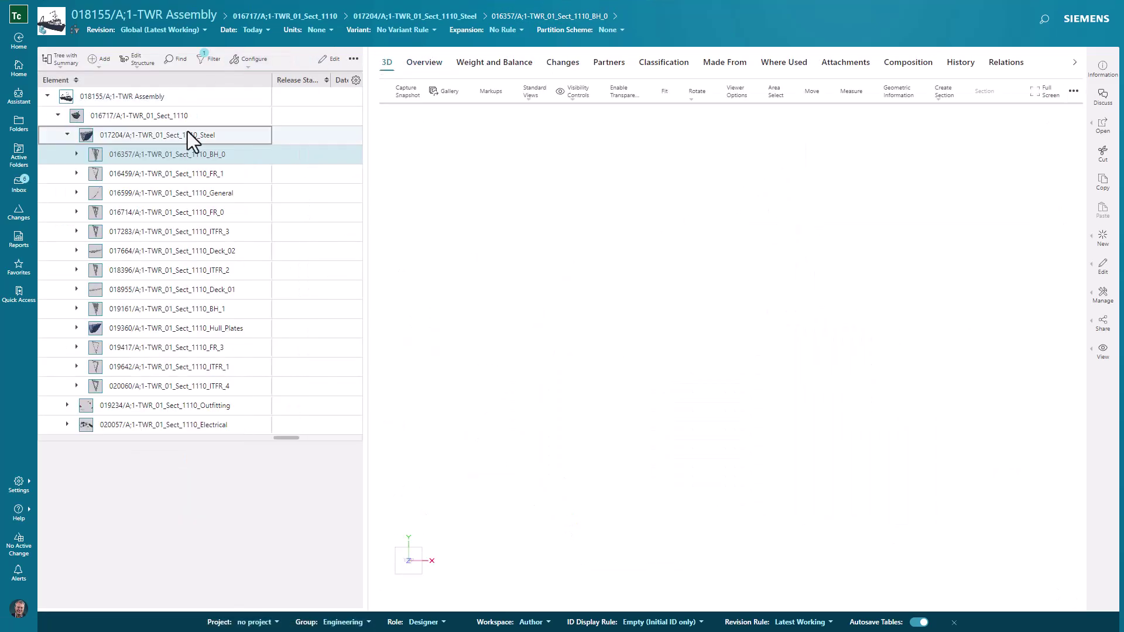
{"action": "left_click_drag", "start_coordinate": [647, 529], "coordinate": [897, 383]}
{"action": "scroll", "coordinate": [746, 358], "scroll_direction": "up", "scroll_amount": 3}
{"action": "left_click_drag", "start_coordinate": [765, 353], "coordinate": [725, 369]}
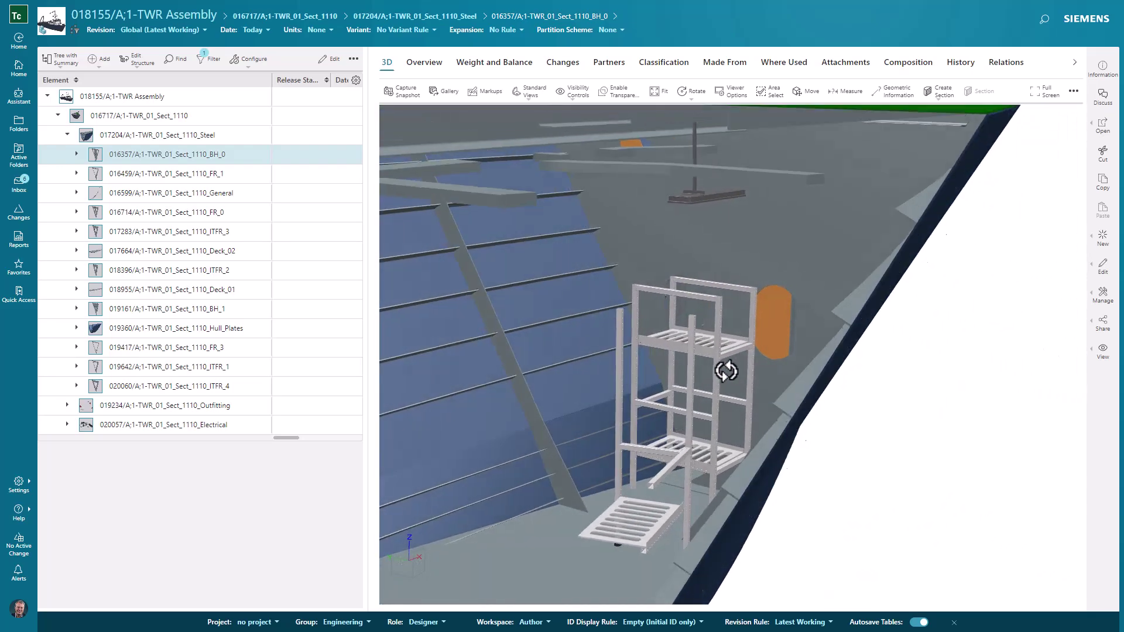
{"action": "scroll", "coordinate": [720, 368], "scroll_direction": "down", "scroll_amount": 3}
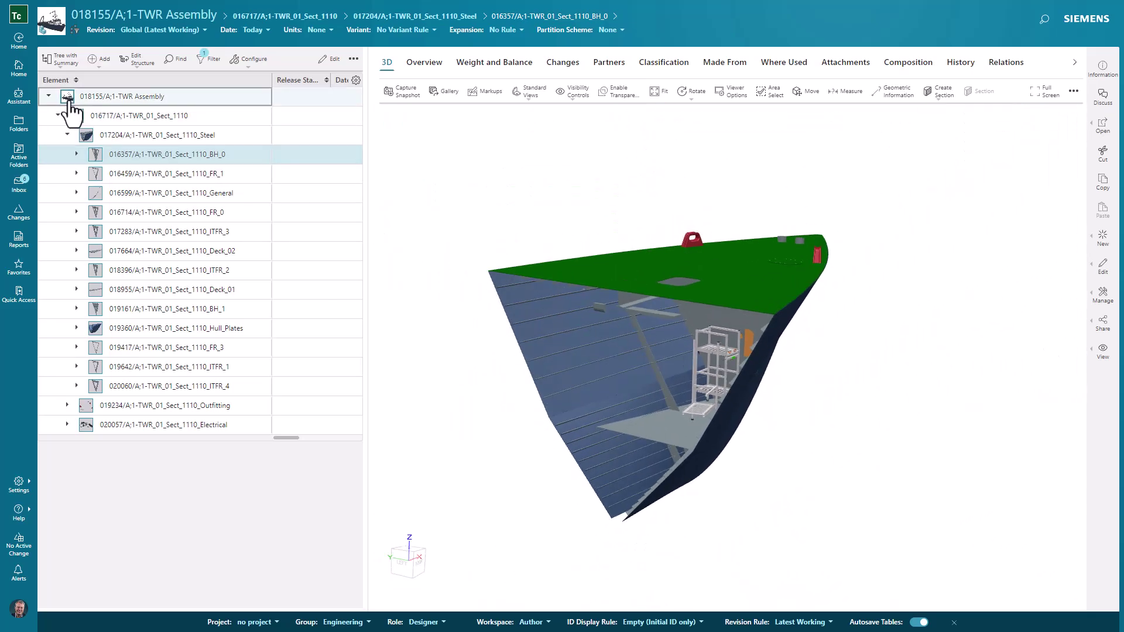
Step: Clear all filters from the TWR Assembly structure, including the 2000 mm proximity filter
{"action": "left_click", "coordinate": [206, 61]}
{"action": "left_click", "coordinate": [218, 116]}
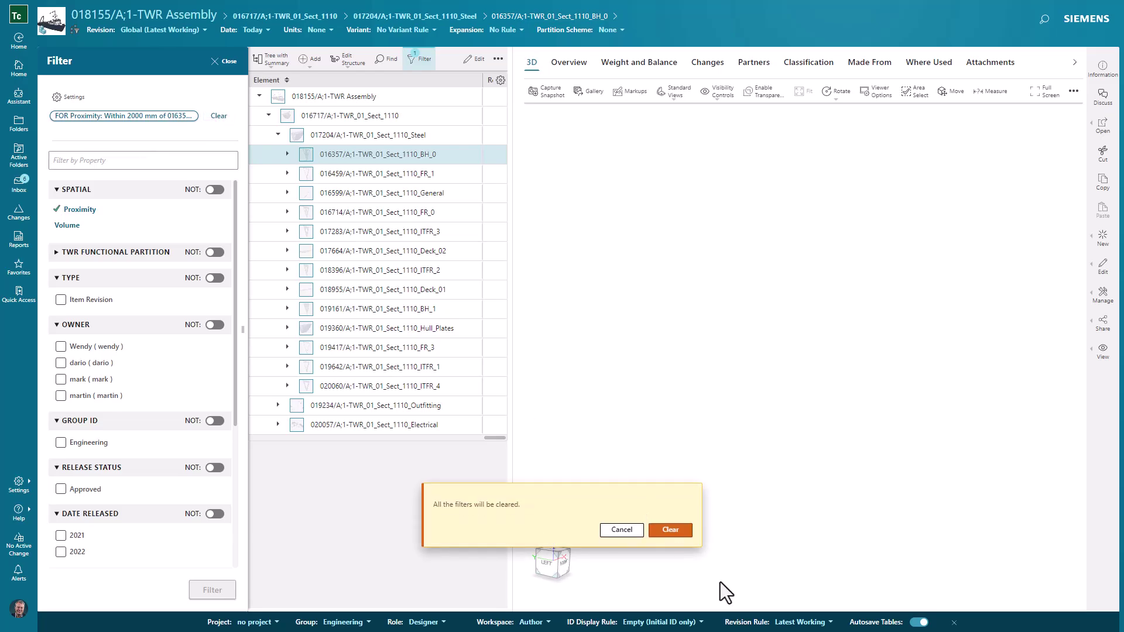
{"action": "left_click", "coordinate": [670, 530]}
{"action": "left_click", "coordinate": [226, 590]}
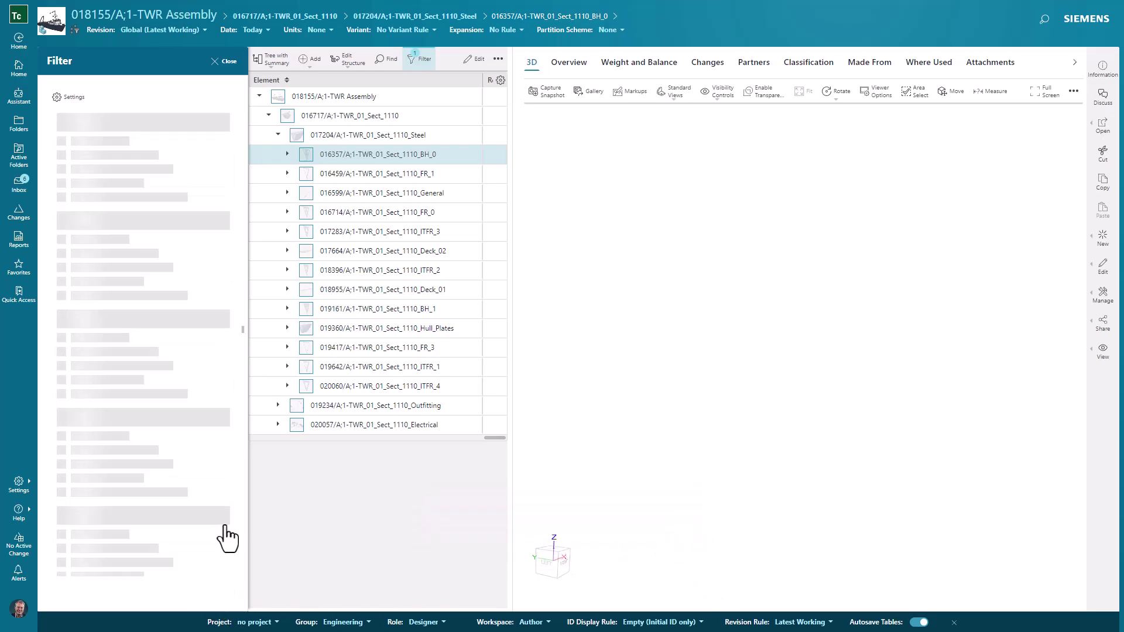
{"action": "left_click", "coordinate": [466, 163]}
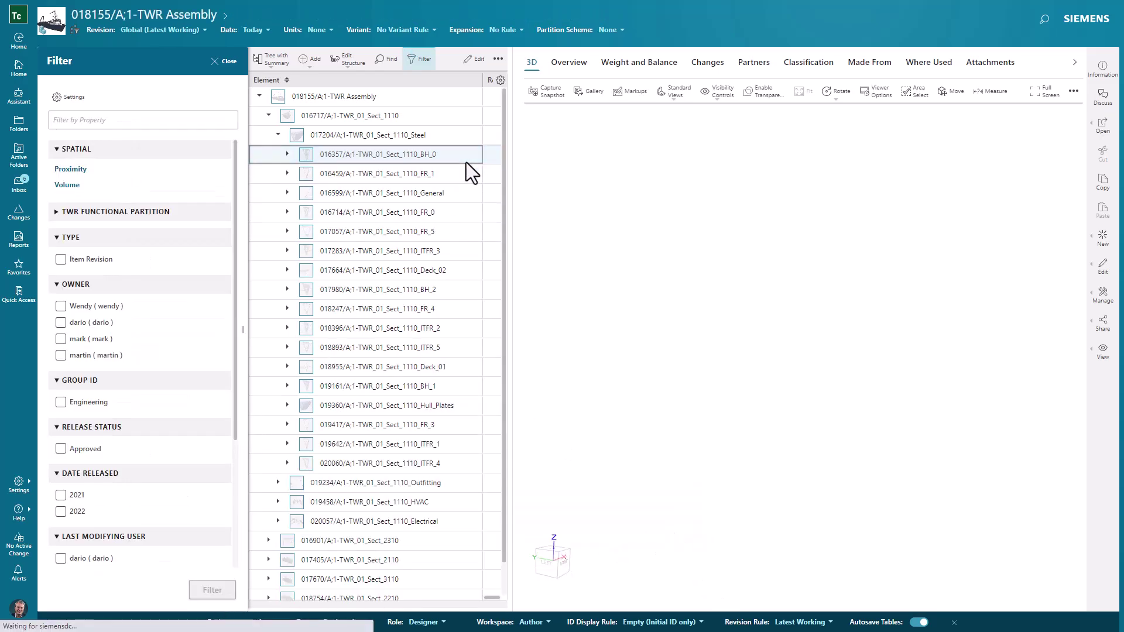
Step: Filter the structure by volume using Both "Inside or Intersecting" for 03 - Zone B - Lower and 04 - Zone B - Upper
{"action": "left_click", "coordinate": [68, 185]}
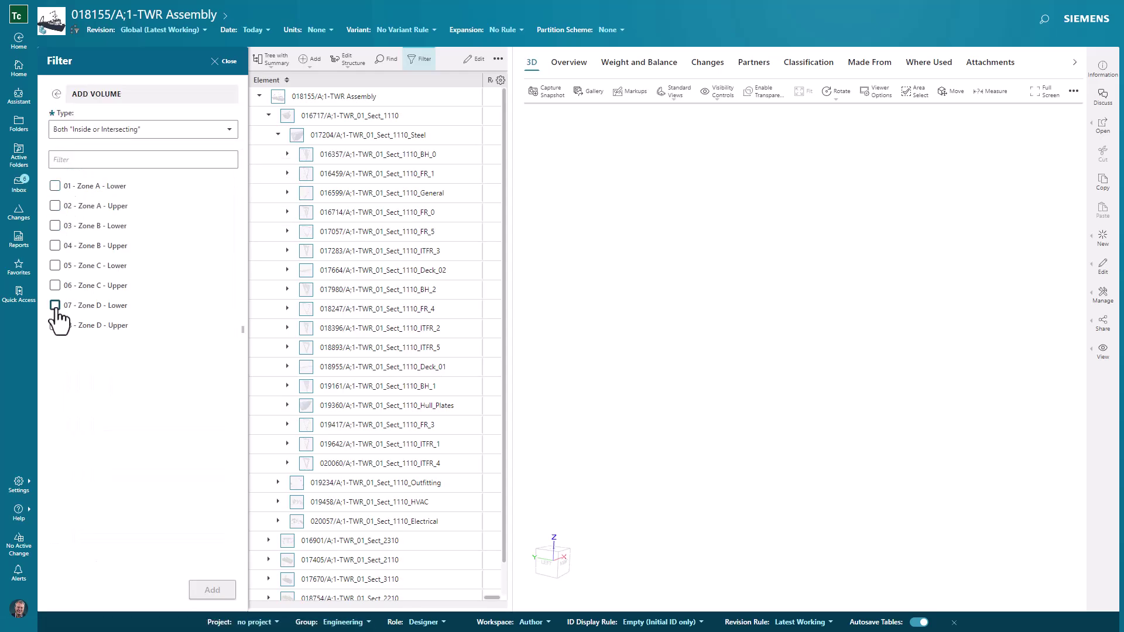
{"action": "left_click", "coordinate": [55, 226]}
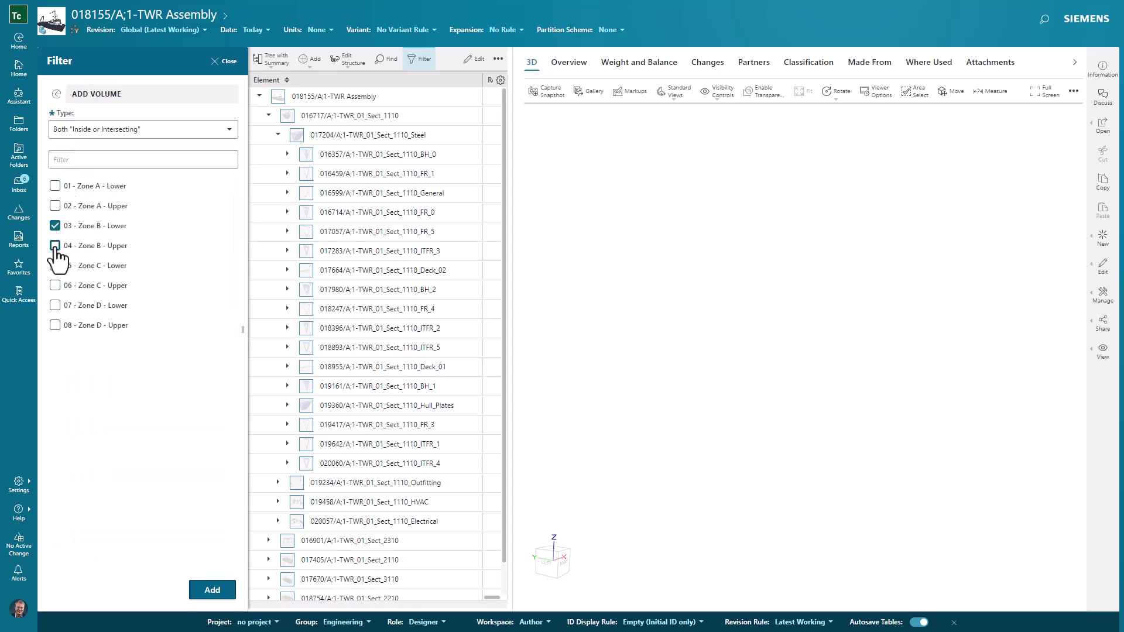
{"action": "left_click", "coordinate": [229, 136]}
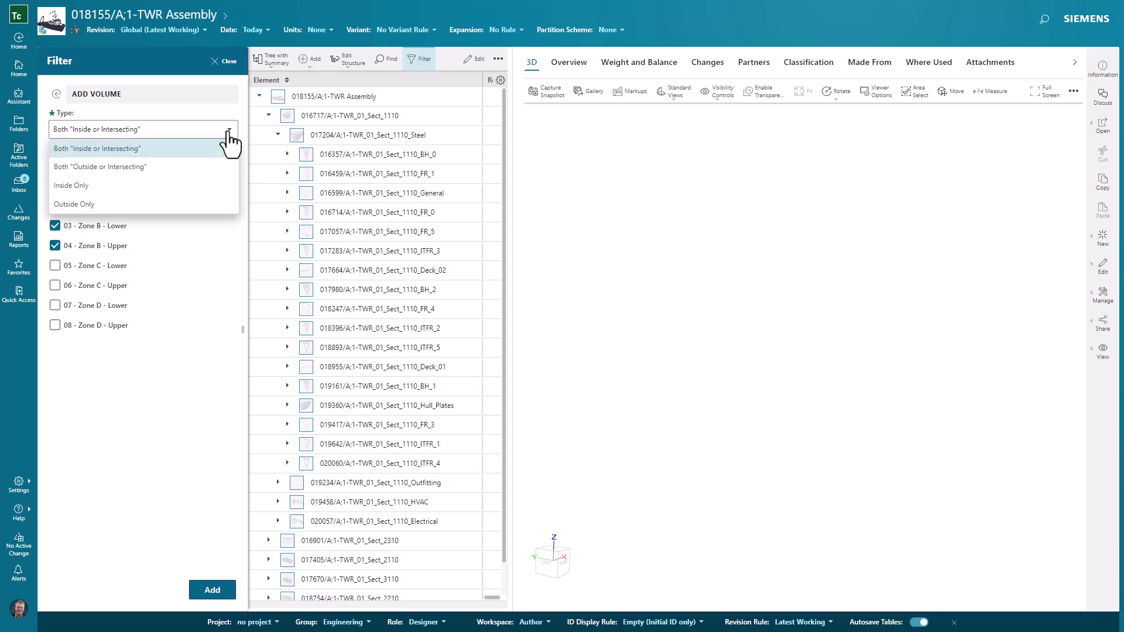
{"action": "left_click", "coordinate": [165, 151]}
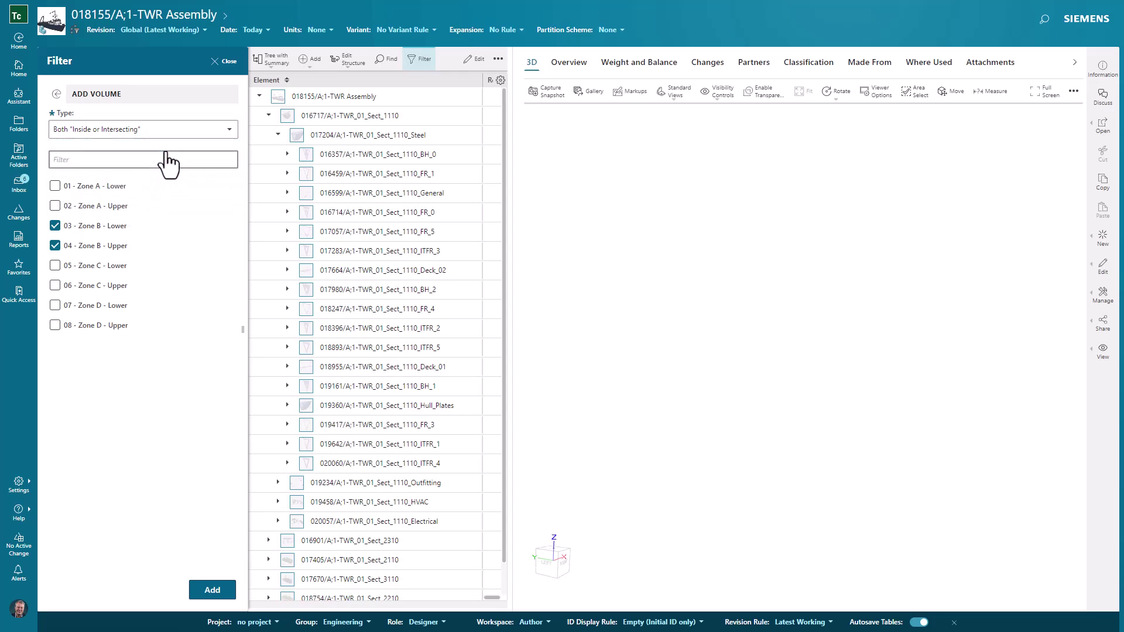
{"action": "left_click", "coordinate": [212, 590]}
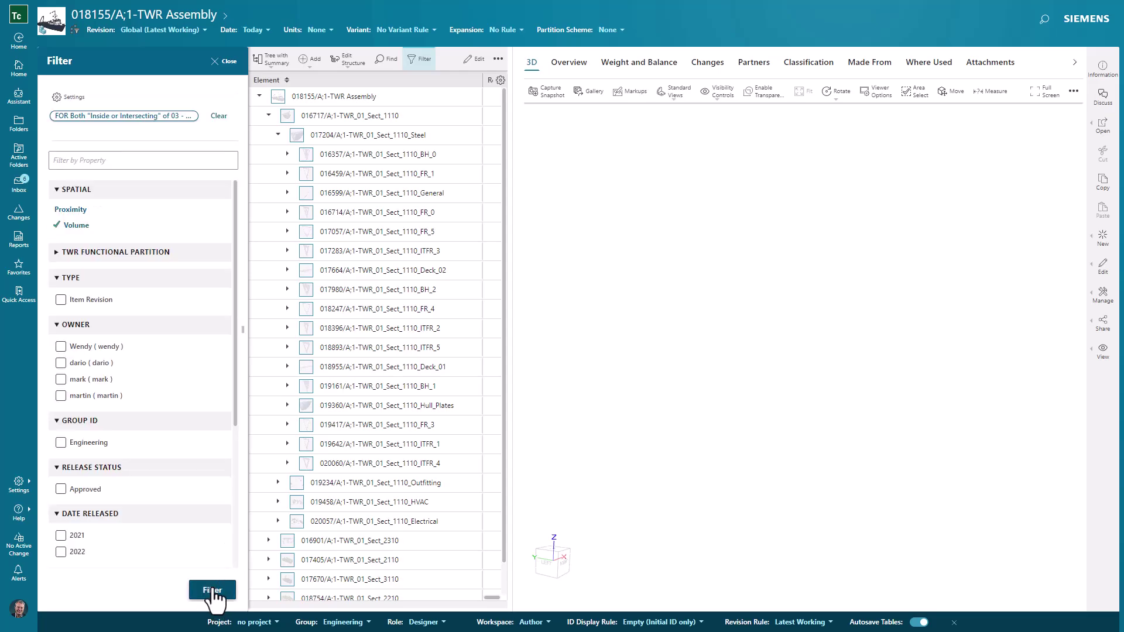
{"action": "left_click", "coordinate": [212, 590]}
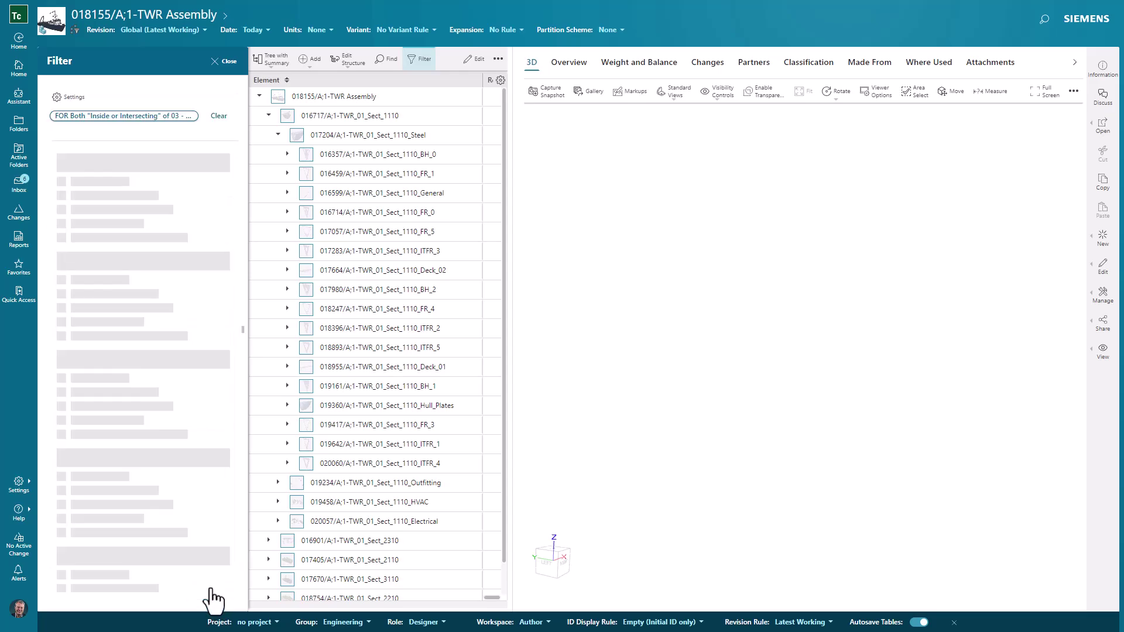
Step: Make the volume-filtered TWR Assembly visible in 3D, fit it to the view and inspect the wheelhouse and hull
{"action": "left_click", "coordinate": [279, 96]}
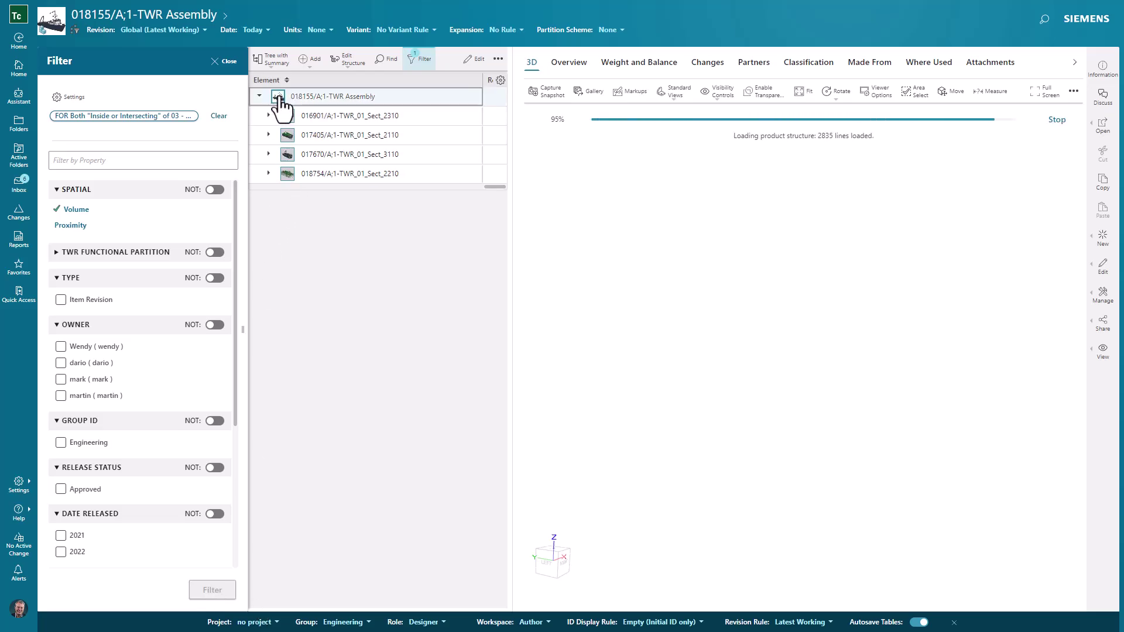
{"action": "left_click", "coordinate": [801, 92]}
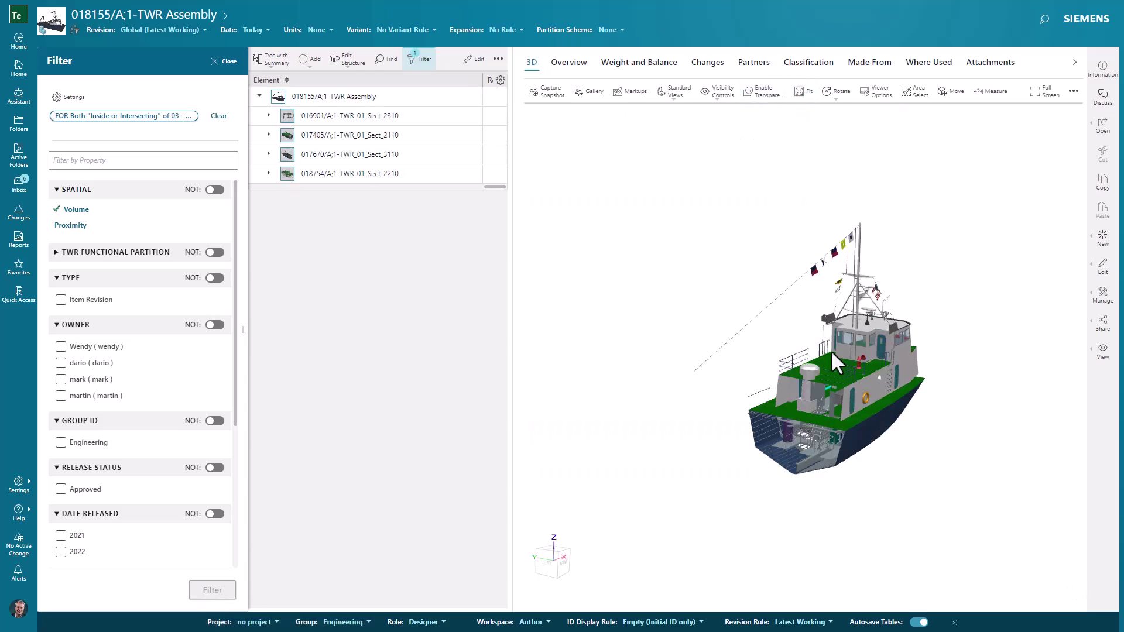
{"action": "left_click_drag", "start_coordinate": [831, 350], "coordinate": [641, 392]}
{"action": "scroll", "coordinate": [951, 452], "scroll_direction": "up", "scroll_amount": 4}
{"action": "left_click_drag", "start_coordinate": [815, 362], "coordinate": [793, 382]}
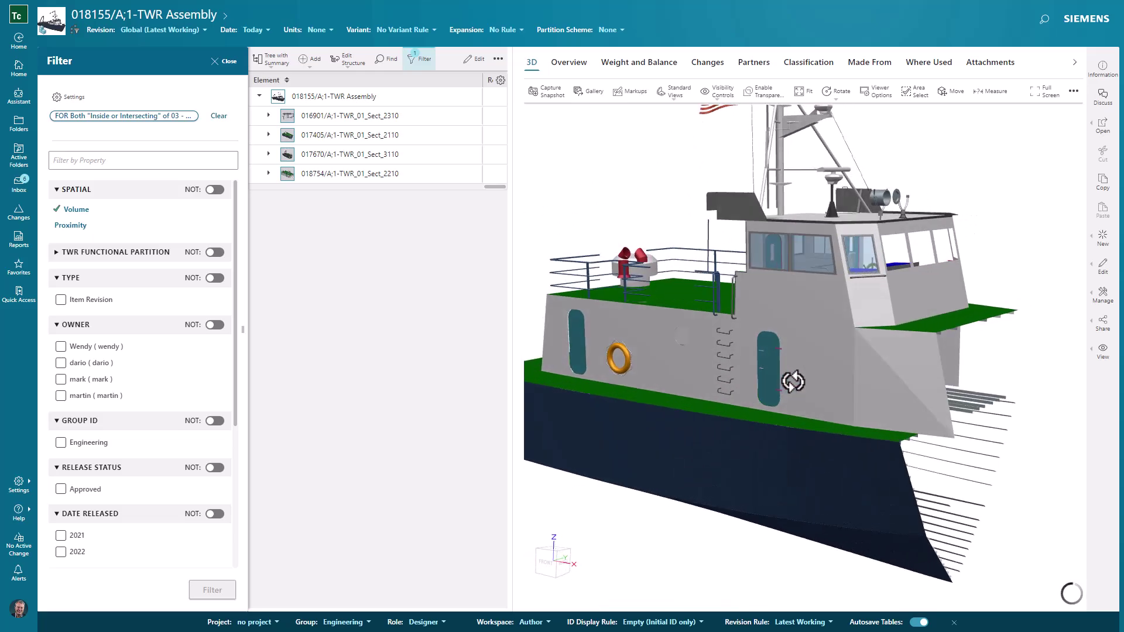
Step: Add a TWR Functional Partition filter for Electrical, HVAC, Outfitting and Pipework and apply it
{"action": "left_click", "coordinate": [56, 253]}
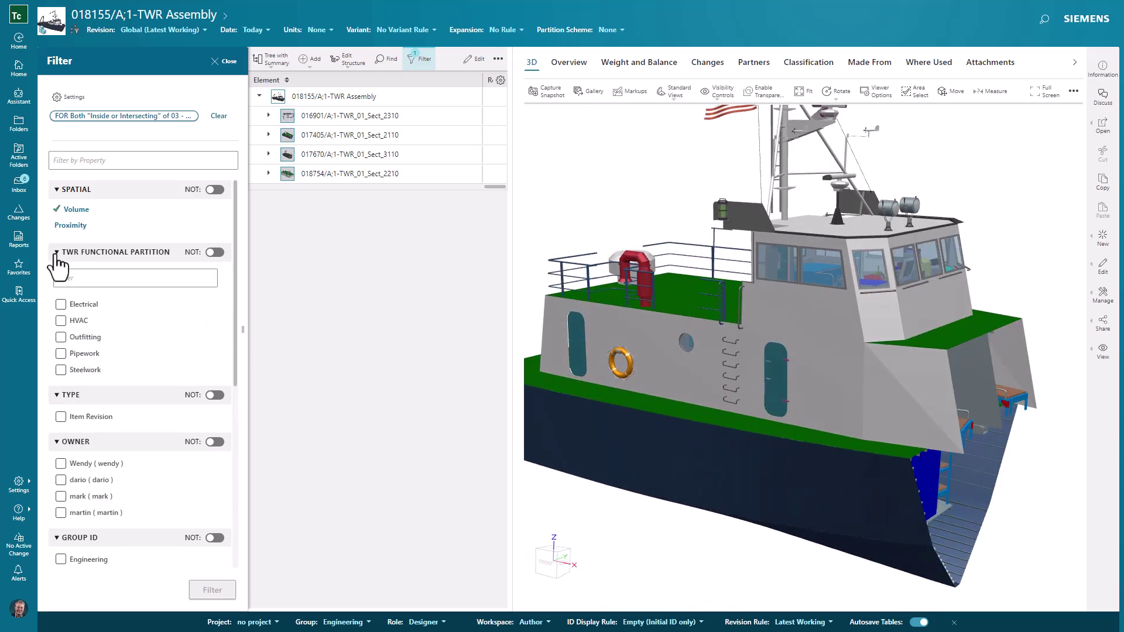
{"action": "left_click", "coordinate": [61, 304]}
{"action": "left_click", "coordinate": [61, 352]}
{"action": "left_click", "coordinate": [61, 368]}
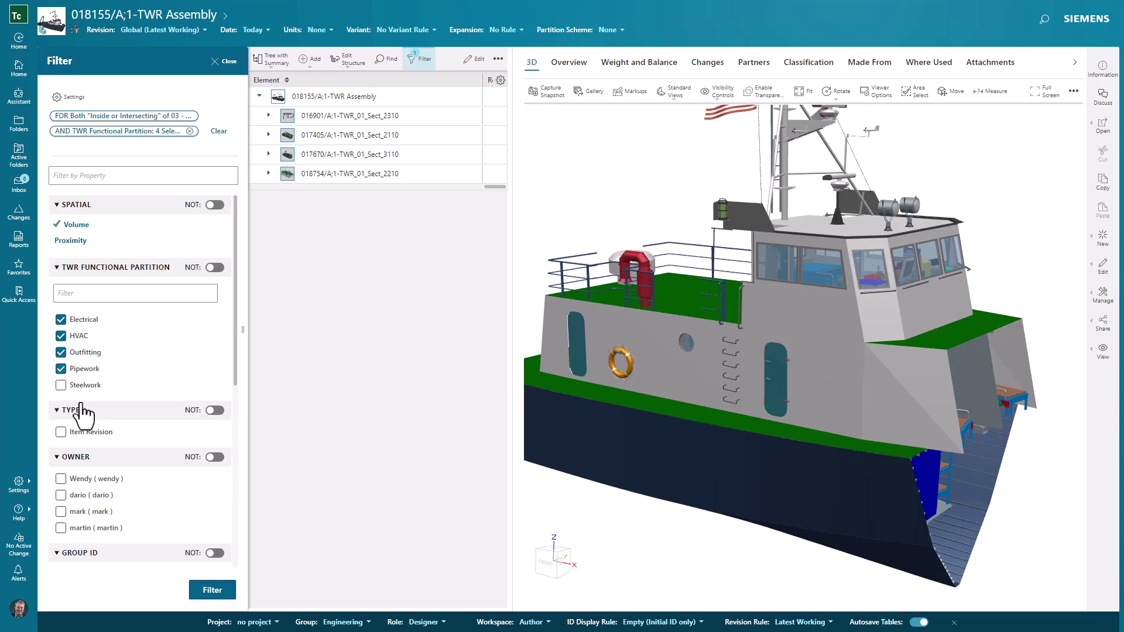
{"action": "left_click", "coordinate": [212, 590]}
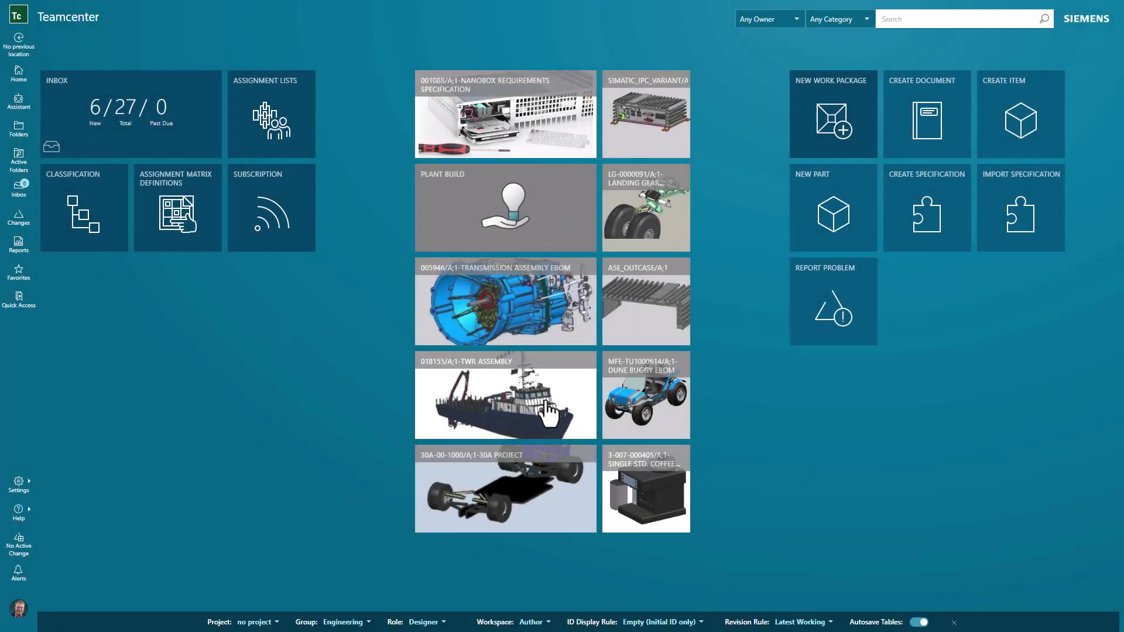
Step: Open 018155/A;1-TWR Assembly from the home page and send it to Teamcenter Visualization
{"action": "left_click", "coordinate": [532, 413]}
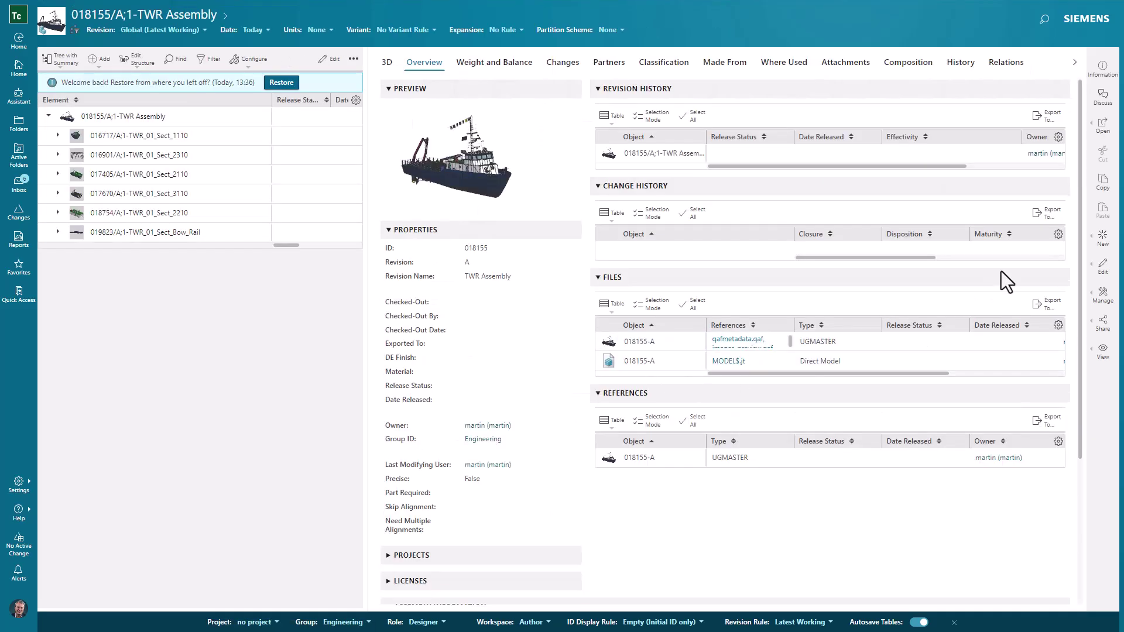
{"action": "left_click", "coordinate": [1103, 126]}
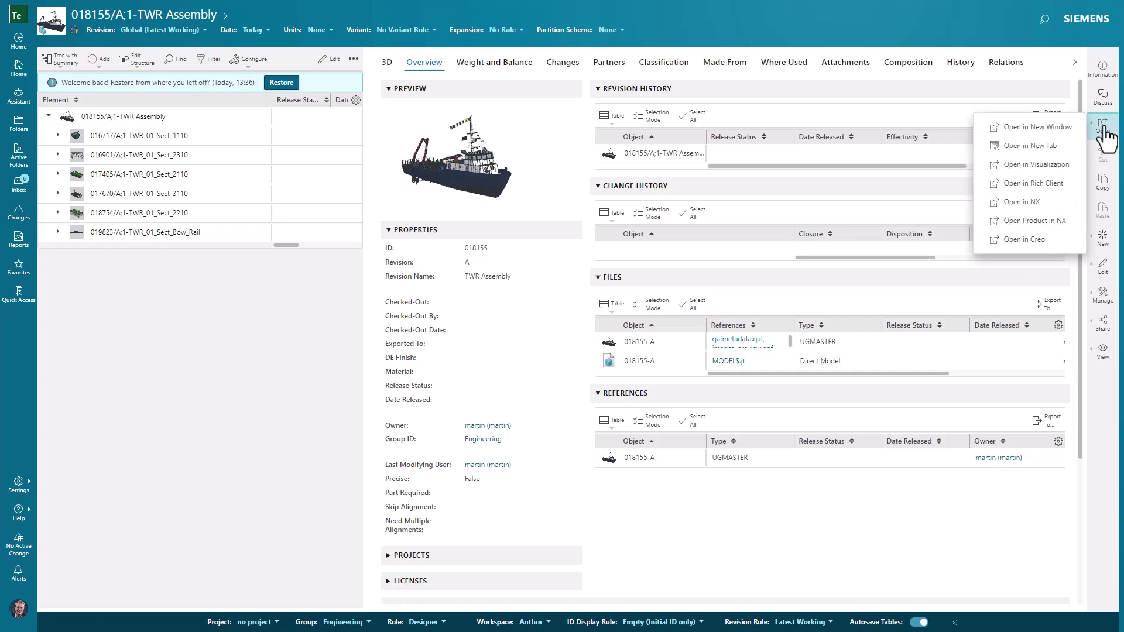
{"action": "left_click", "coordinate": [1047, 165]}
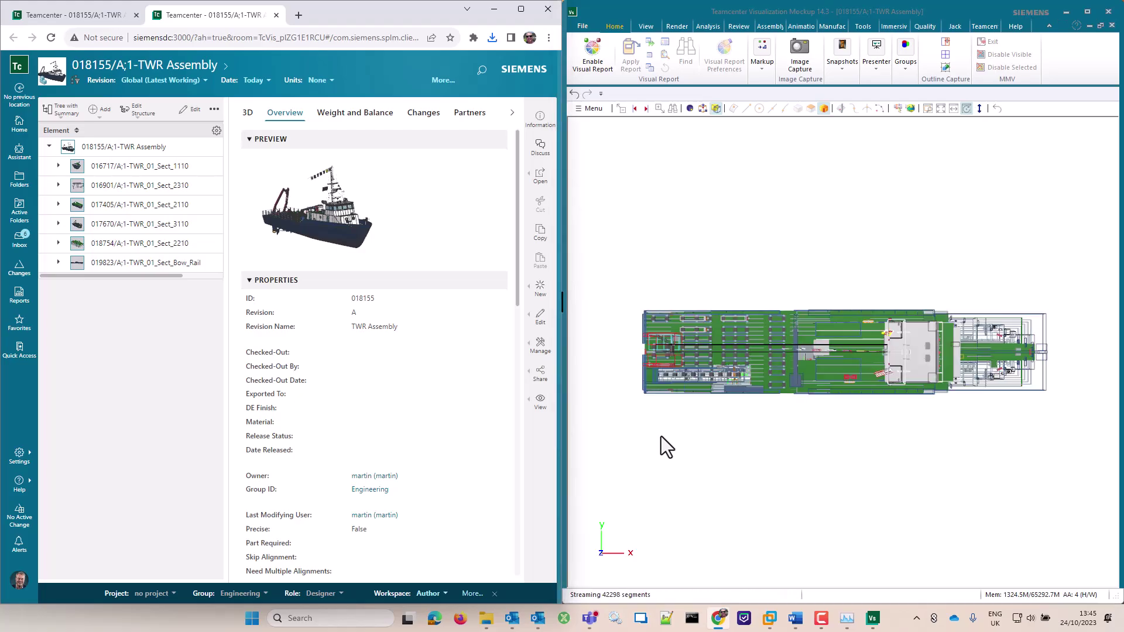
Step: Select the bow hull plates in the Visualization model, then hide TWR_01_Sect_1110 from the structure and collapse its branch
{"action": "left_click", "coordinate": [784, 440]}
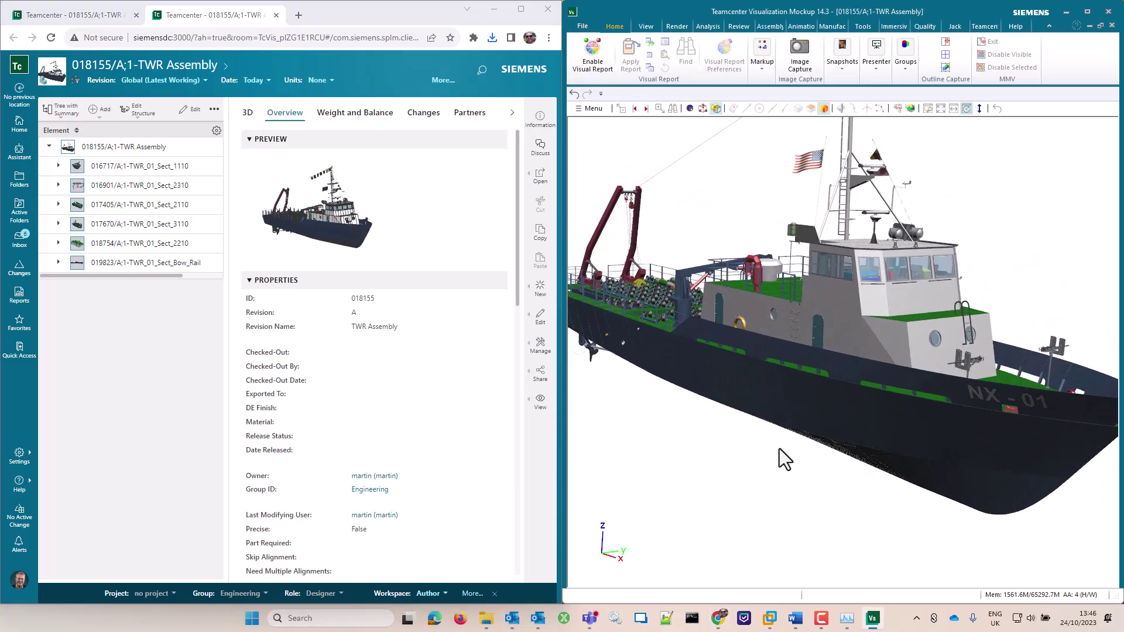
{"action": "left_click", "coordinate": [963, 467]}
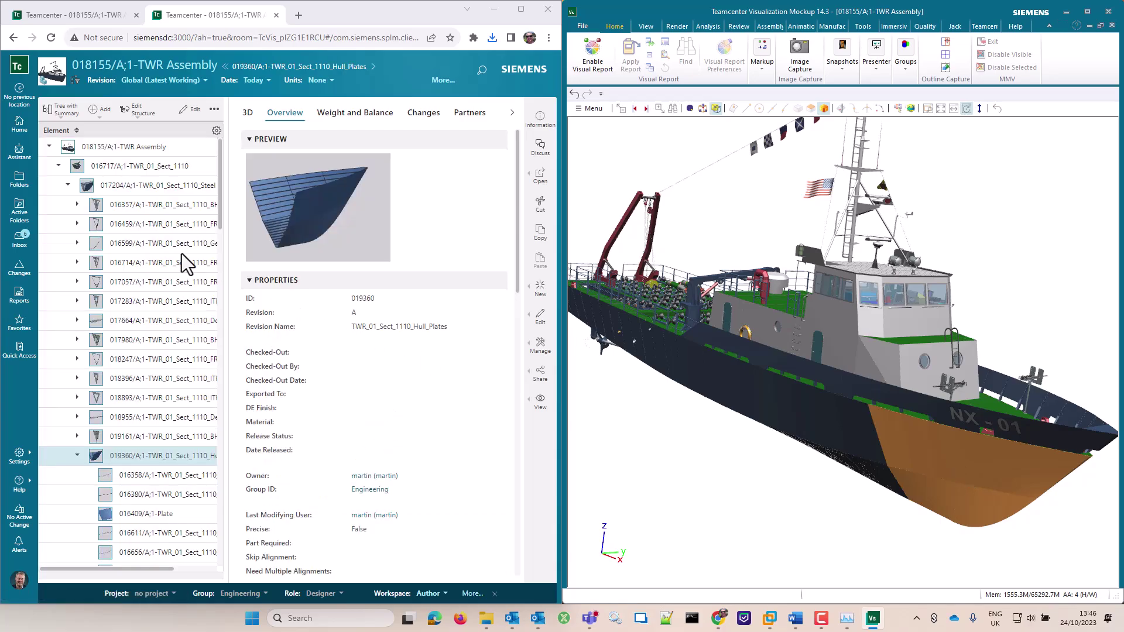
{"action": "left_click", "coordinate": [77, 167]}
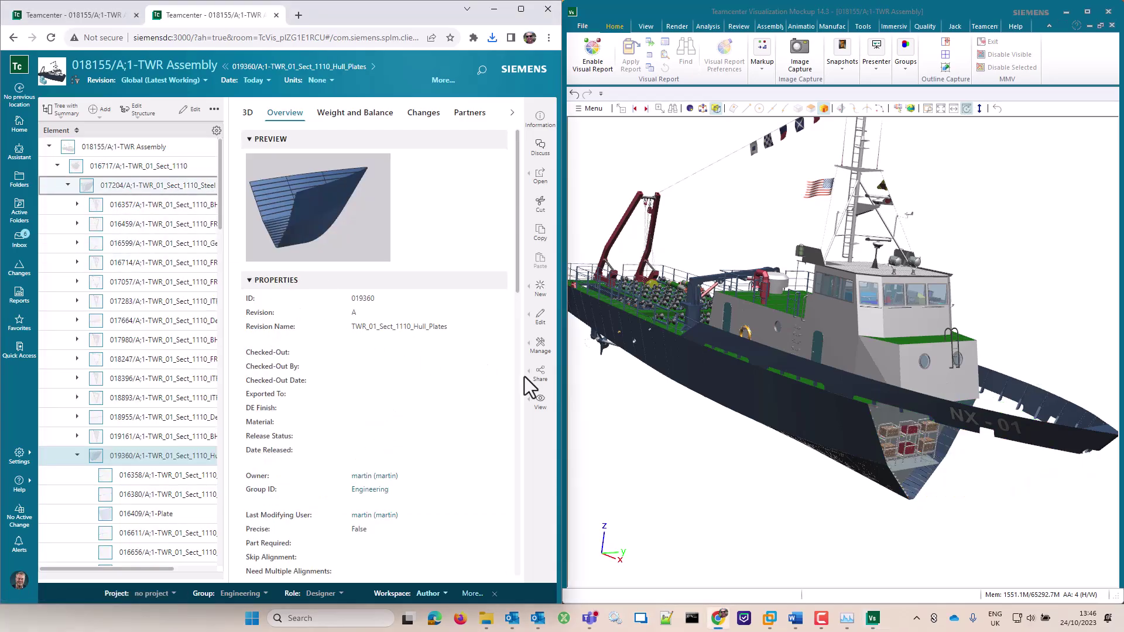
{"action": "left_click_drag", "start_coordinate": [715, 483], "coordinate": [661, 481]}
{"action": "left_click", "coordinate": [58, 166]}
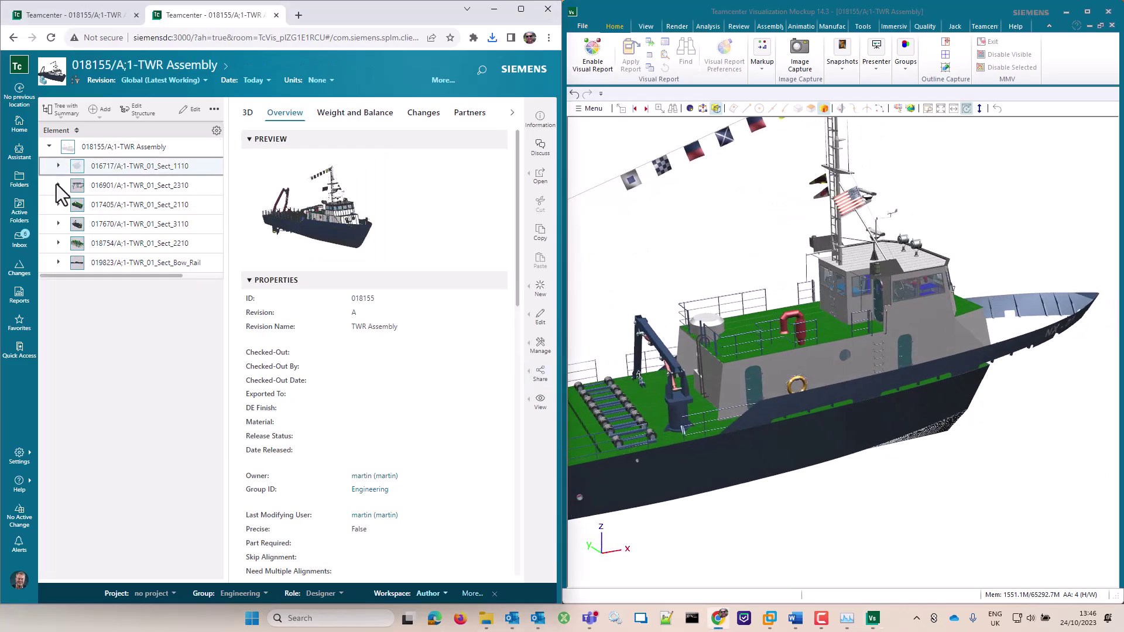
Step: Set the floor plane to XY in the True Shading Editor
{"action": "left_click", "coordinate": [172, 185]}
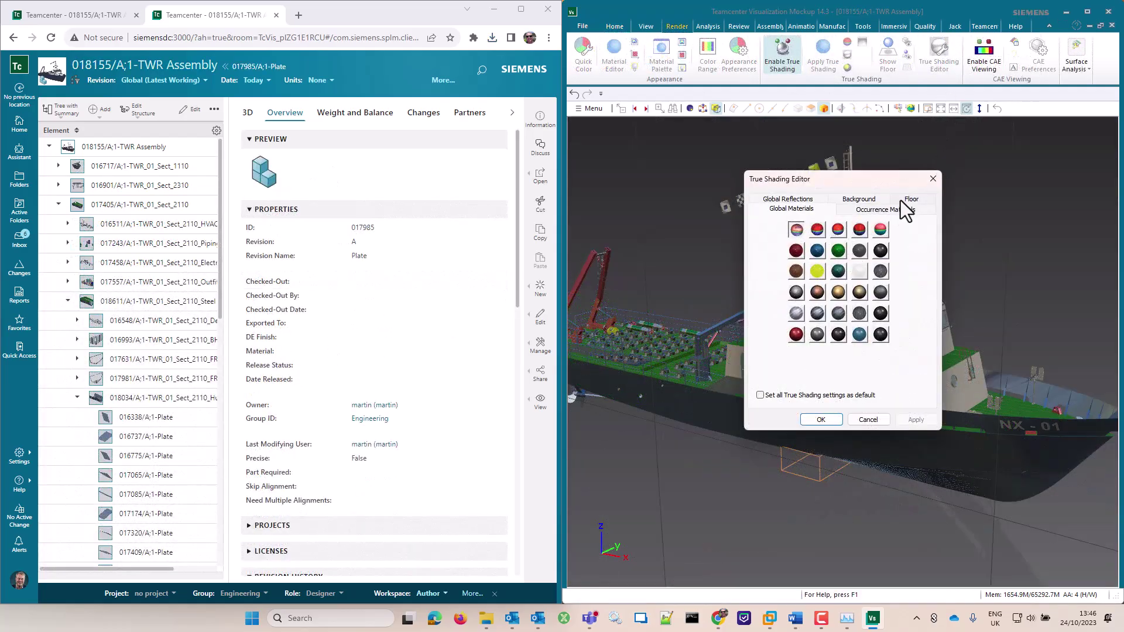
{"action": "left_click", "coordinate": [907, 209]}
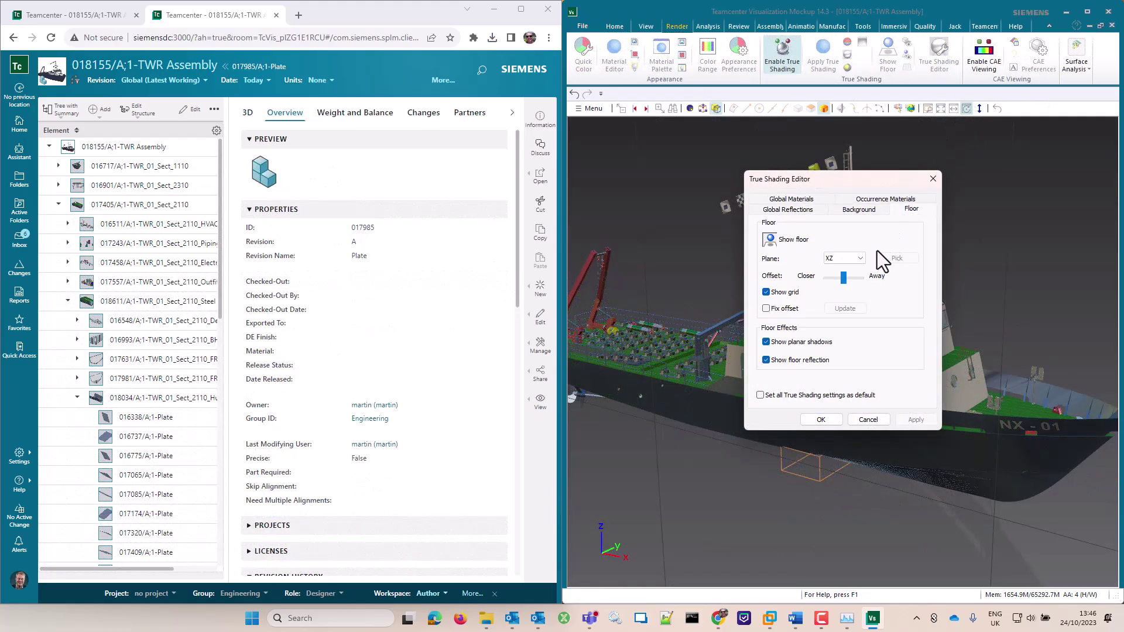
{"action": "left_click", "coordinate": [859, 258]}
{"action": "left_click", "coordinate": [845, 268]}
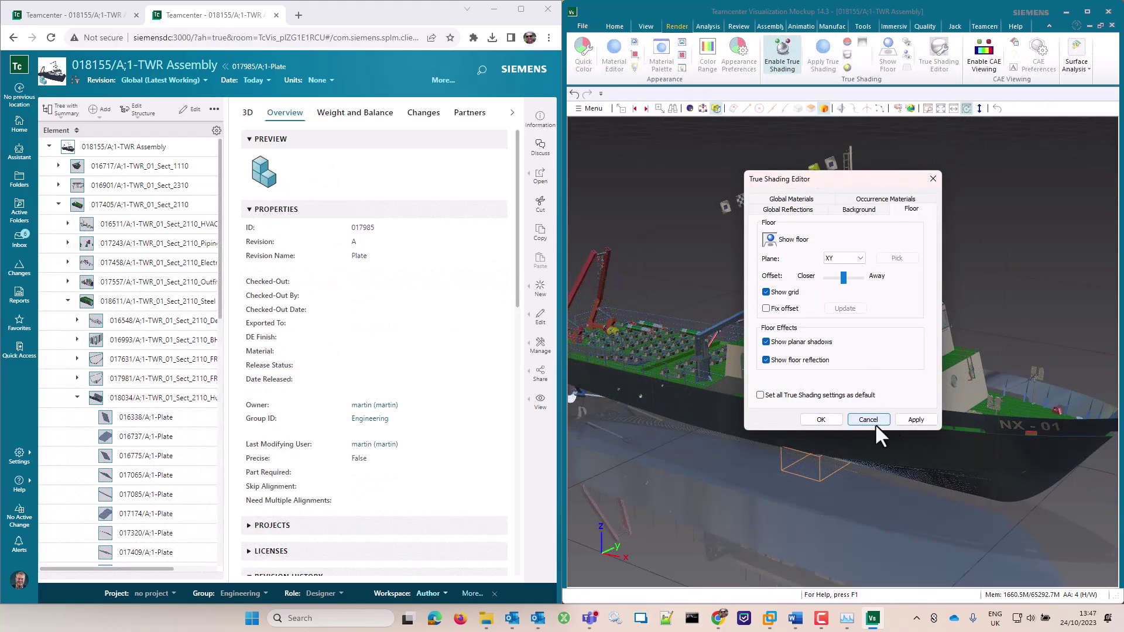
Step: Set the True Shading background to Custom Solid with a white top colour and turn off the floor grid
{"action": "left_click", "coordinate": [858, 209]}
{"action": "left_click", "coordinate": [907, 234]}
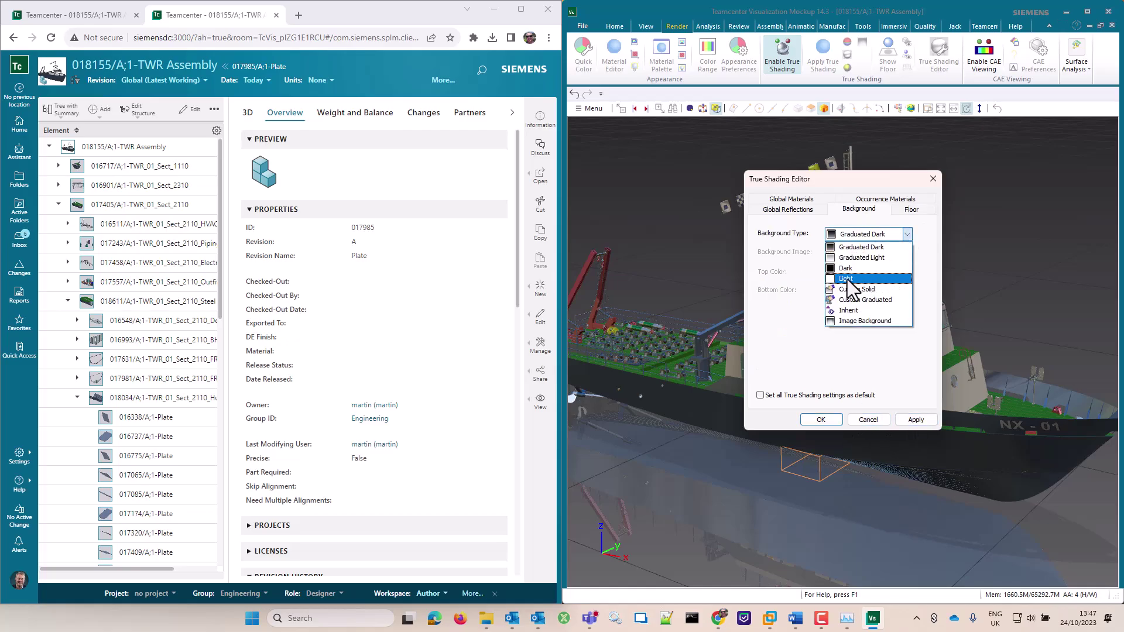
{"action": "left_click", "coordinate": [856, 289]}
{"action": "left_click", "coordinate": [908, 272]}
{"action": "left_click", "coordinate": [867, 345]}
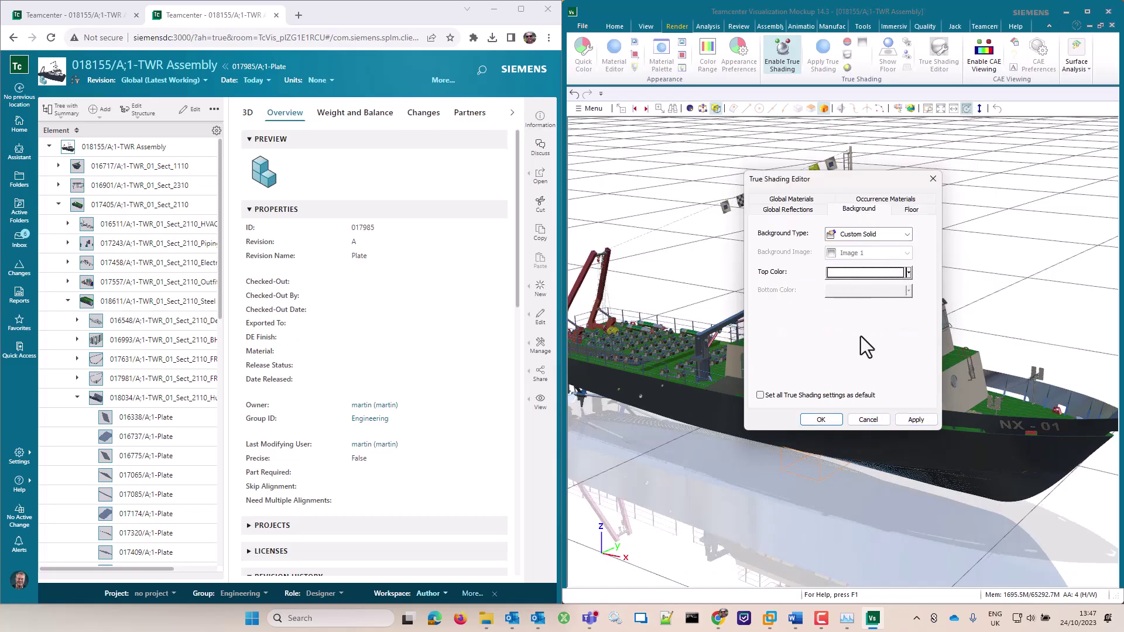
{"action": "left_click", "coordinate": [911, 210]}
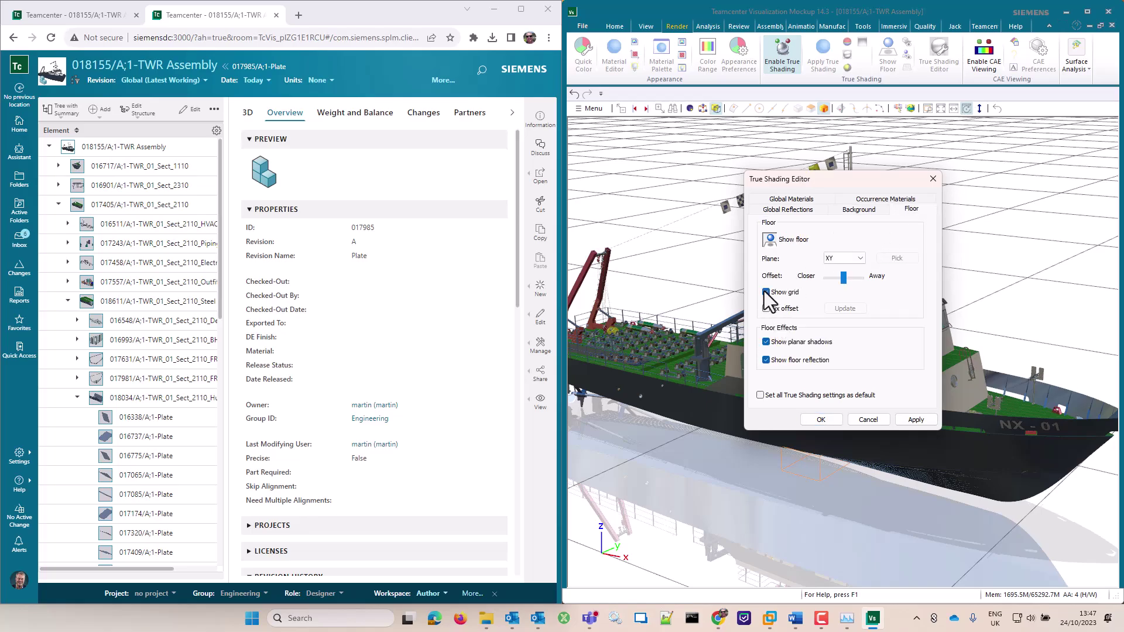
{"action": "left_click", "coordinate": [766, 292]}
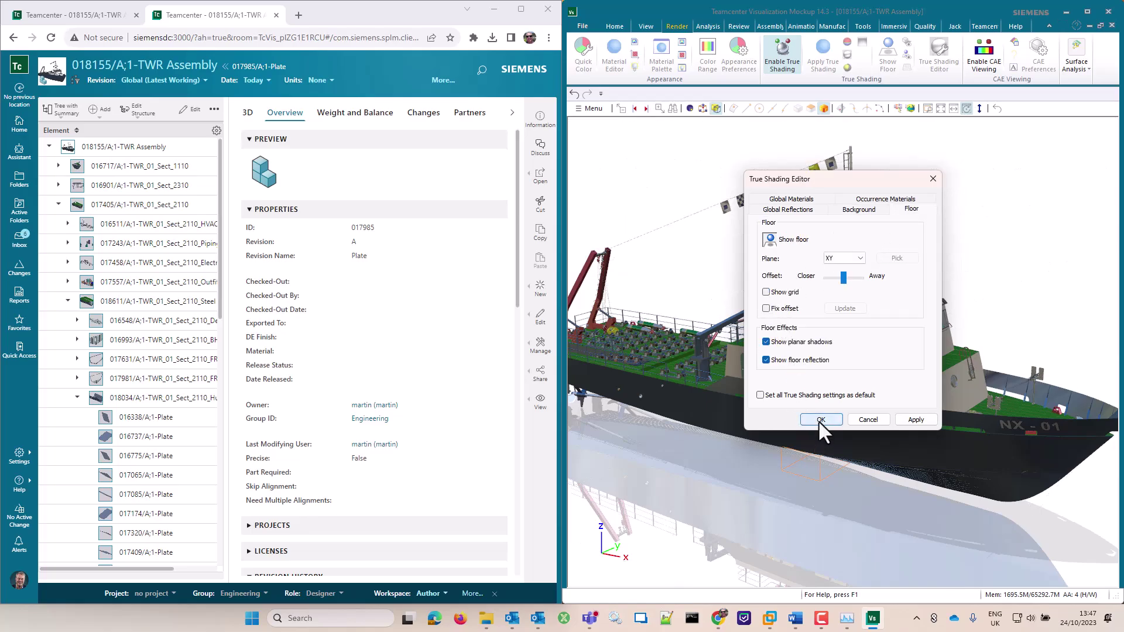